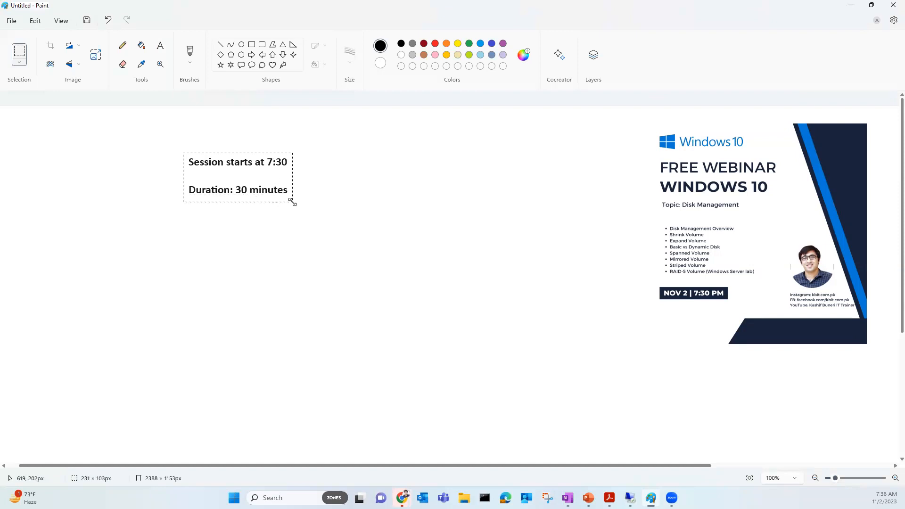
# - Delete the session start notice and add the text "Disk Management" with "- tool" two lines below it in a widened text box
pyautogui.press('Delete')
pyautogui.click(160, 45)
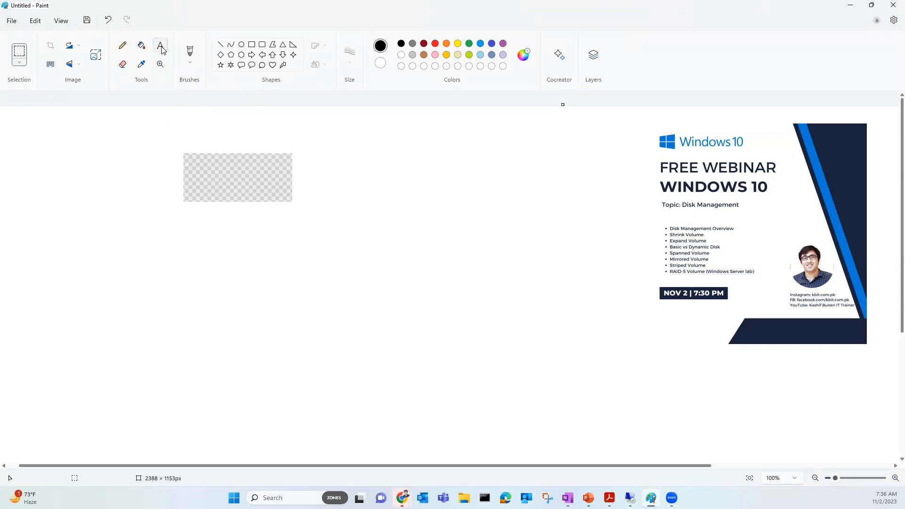
pyautogui.click(189, 222)
pyautogui.write('Disk Managemen')
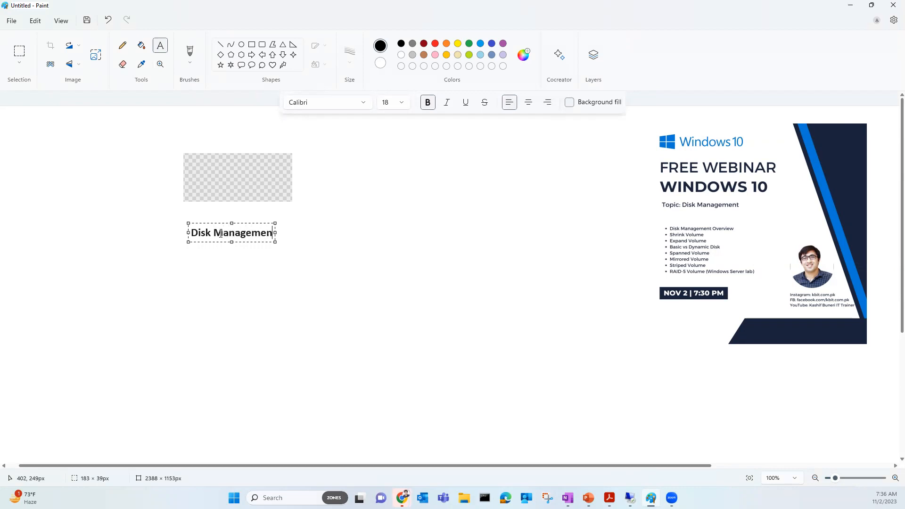
pyautogui.write('t')
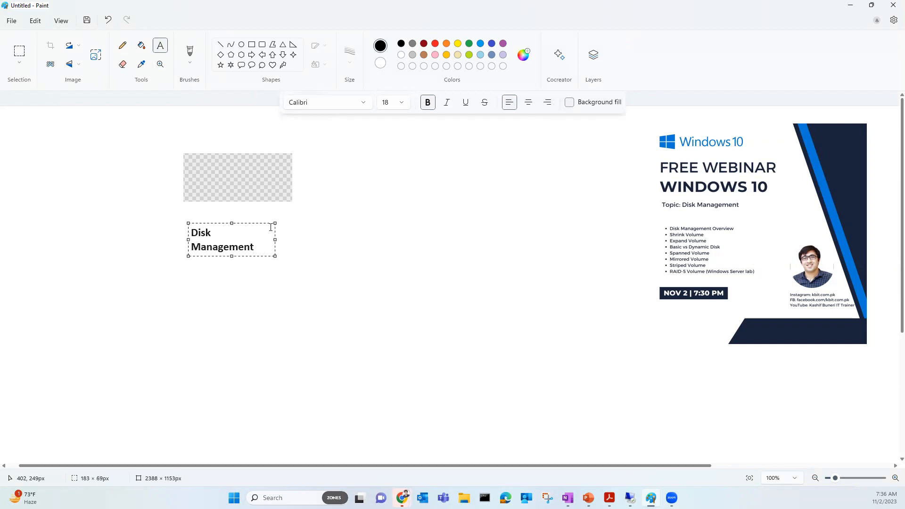
pyautogui.moveTo(275, 222); pyautogui.dragTo(349, 220)
pyautogui.press('Return')
pyautogui.press('Return')
pyautogui.write('- tool')
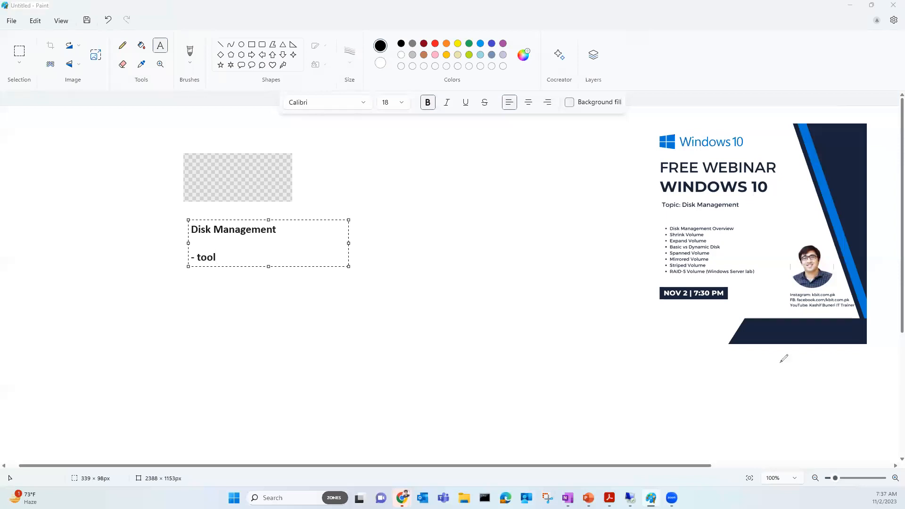
# - Mark the webinar topics in red: tick Disk Management Overview and Basic vs Dynamic Disk, and mark the shrink, expand and remaining volume topics
pyautogui.moveTo(736, 227); pyautogui.dragTo(752, 217)
pyautogui.moveTo(642, 233)
pyautogui.mouseDown()
pyautogui.moveTo(665, 235)
pyautogui.moveTo(645, 237)
pyautogui.mouseUp()
pyautogui.moveTo(722, 240); pyautogui.dragTo(735, 239)
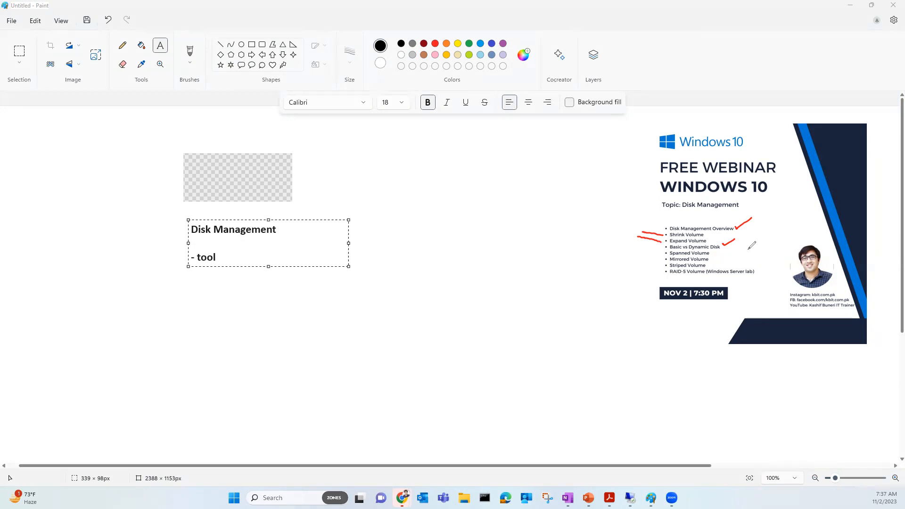
pyautogui.moveTo(662, 254); pyautogui.dragTo(663, 273)
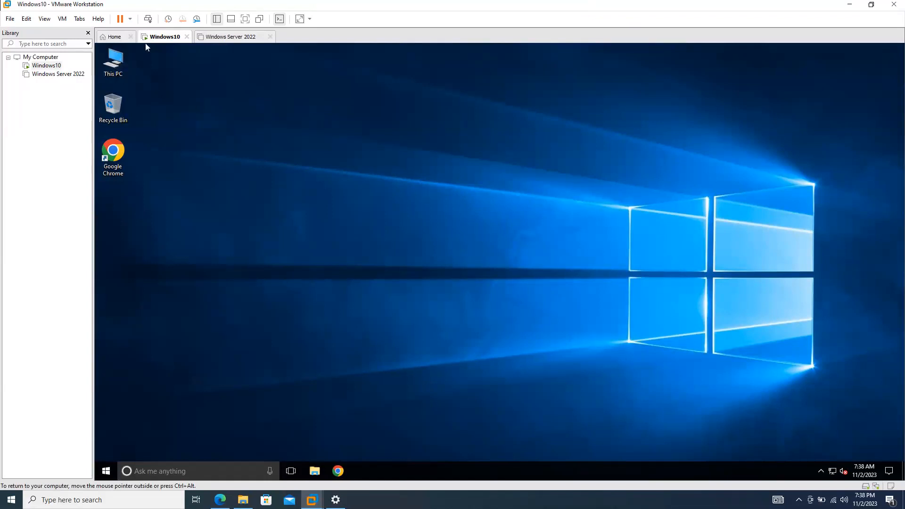
# - Switch to the Windows10 virtual machine in VMware Workstation and open This PC to view its drives
pyautogui.rightClick(161, 36)
pyautogui.click(342, 140)
pyautogui.doubleClick(113, 68)
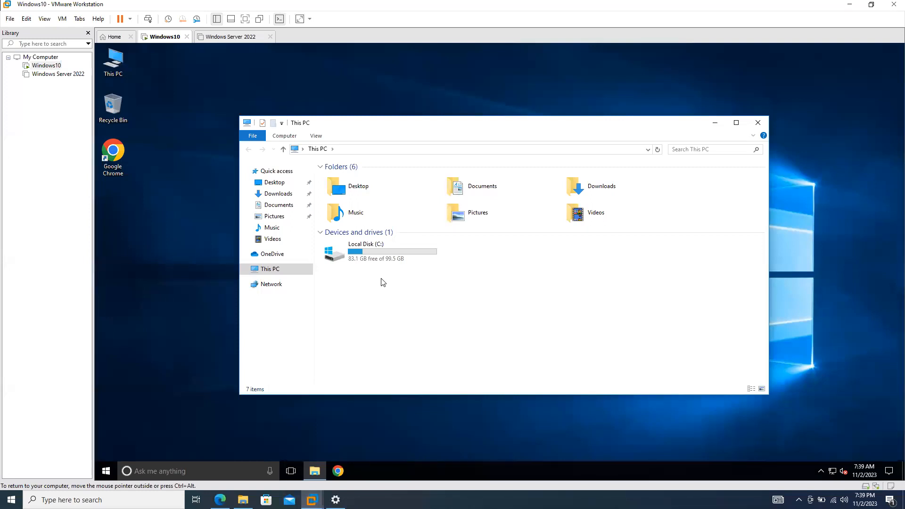
# - Open Computer Management for This PC, show Disk Management and maximize the window
pyautogui.click(116, 70)
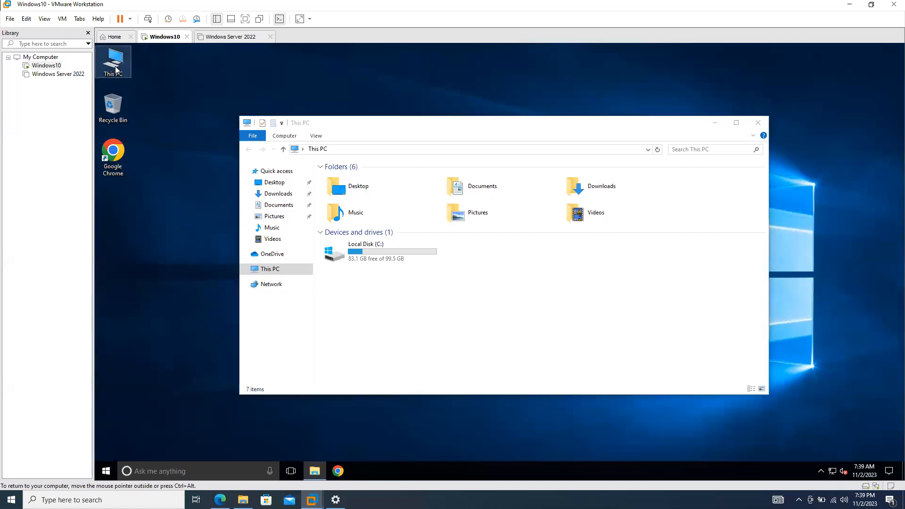
pyautogui.rightClick(115, 70)
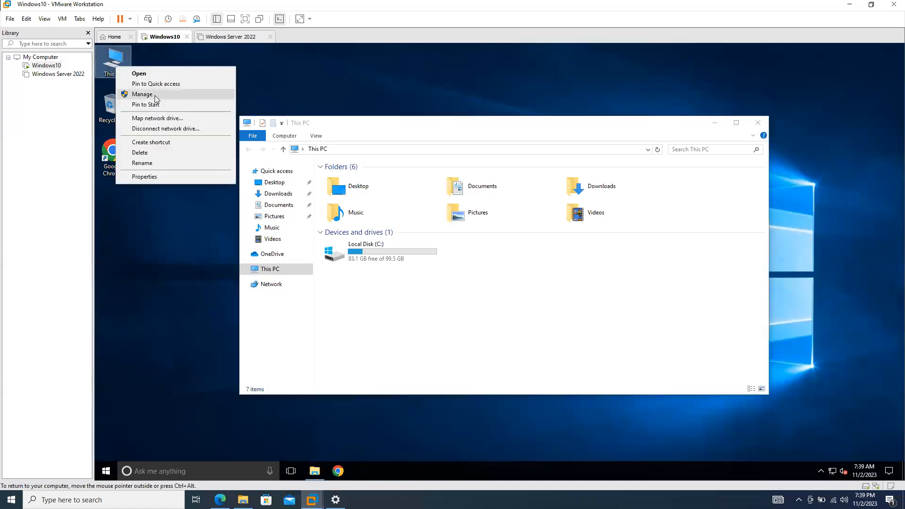
pyautogui.click(142, 94)
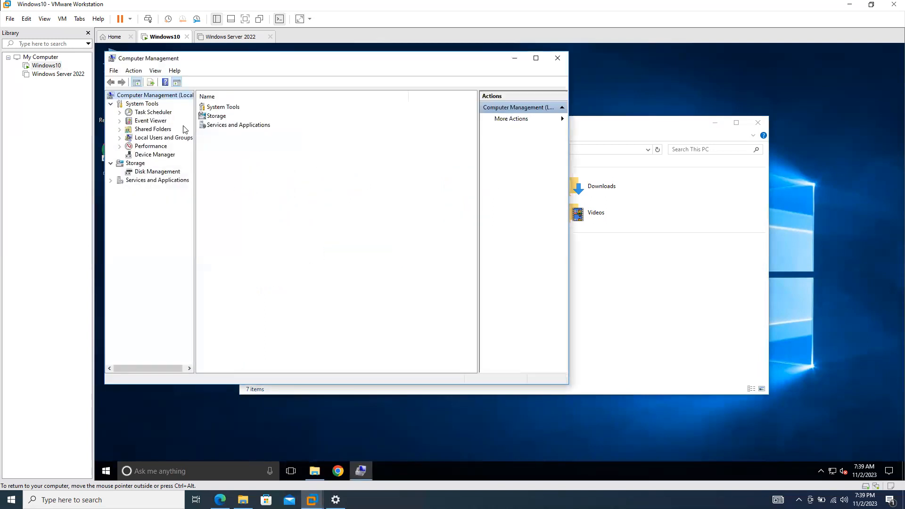
pyautogui.click(157, 175)
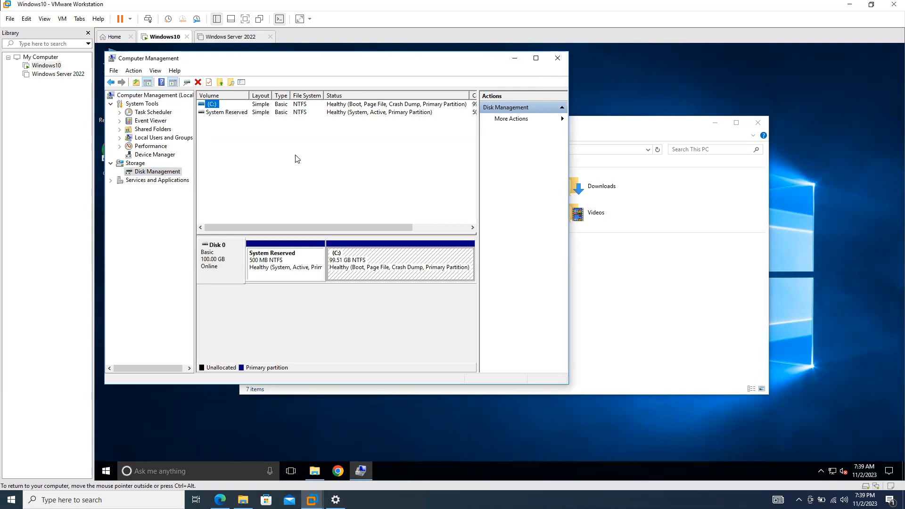
pyautogui.doubleClick(393, 62)
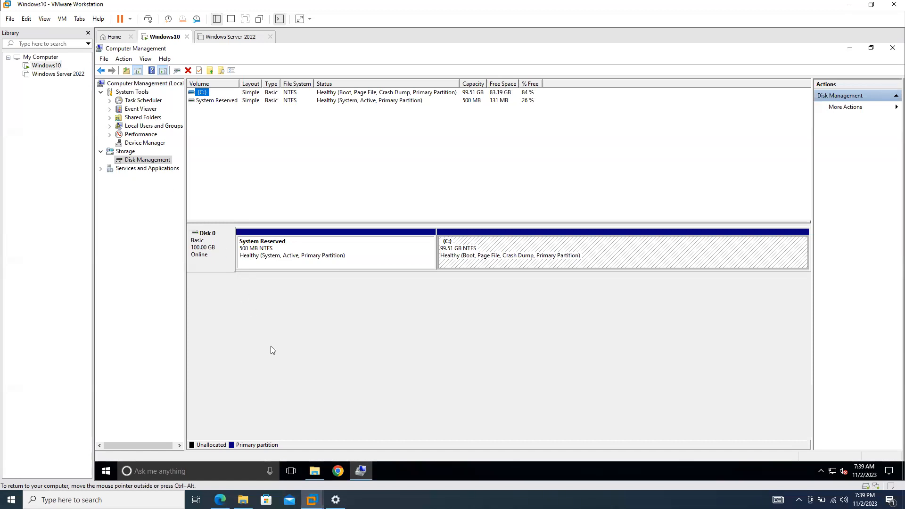
# - Search Google in Chrome for "disk management software" and look through the results
pyautogui.click(339, 472)
pyautogui.click(208, 69)
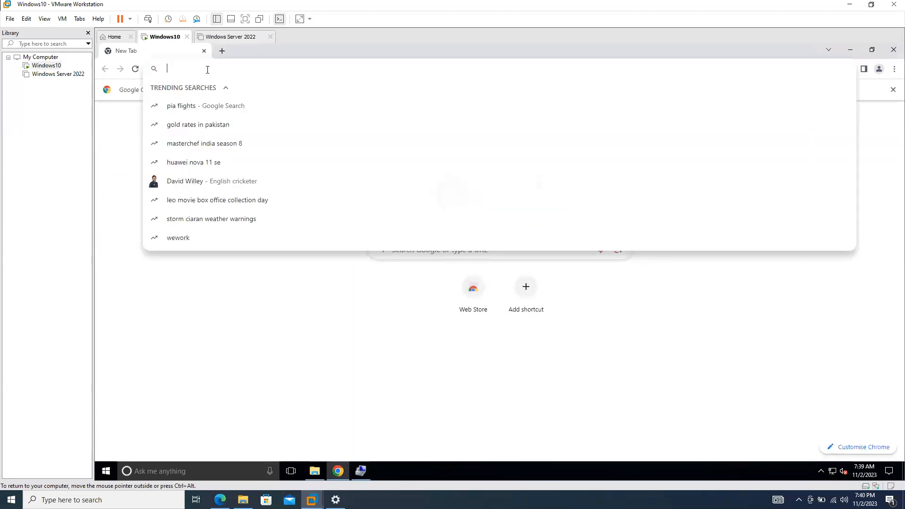
pyautogui.write('disk manage')
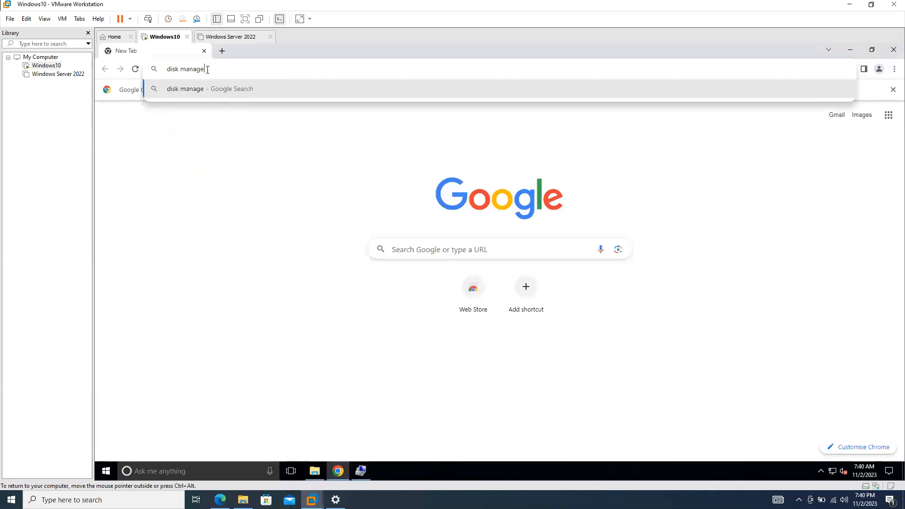
pyautogui.write('ment software')
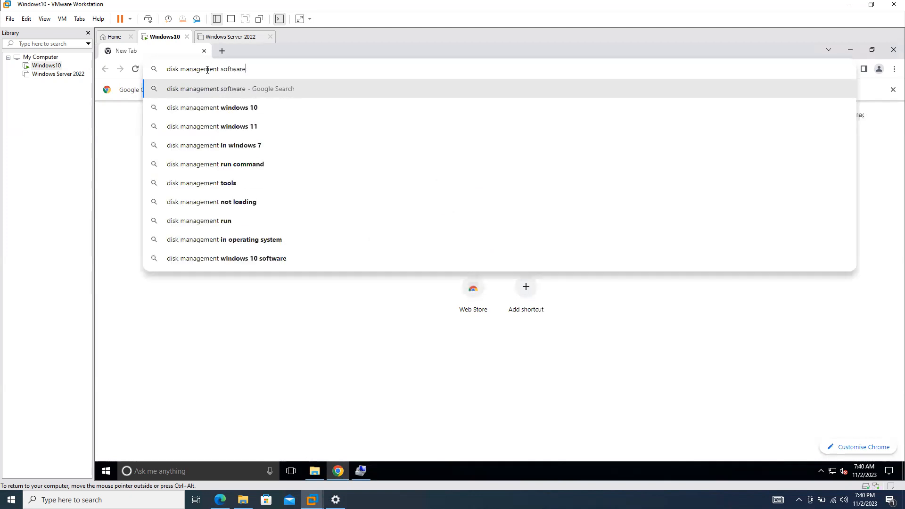
pyautogui.press('Return')
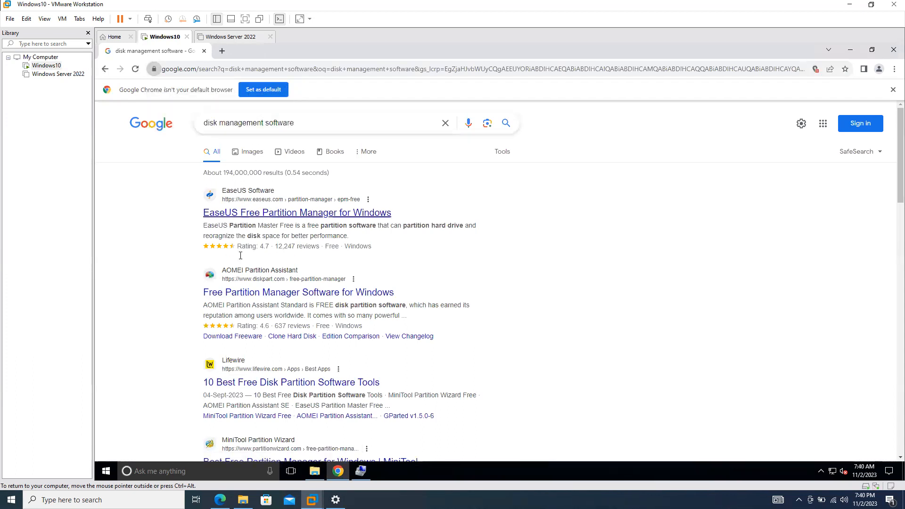
pyautogui.scroll(-1, 294, 293)
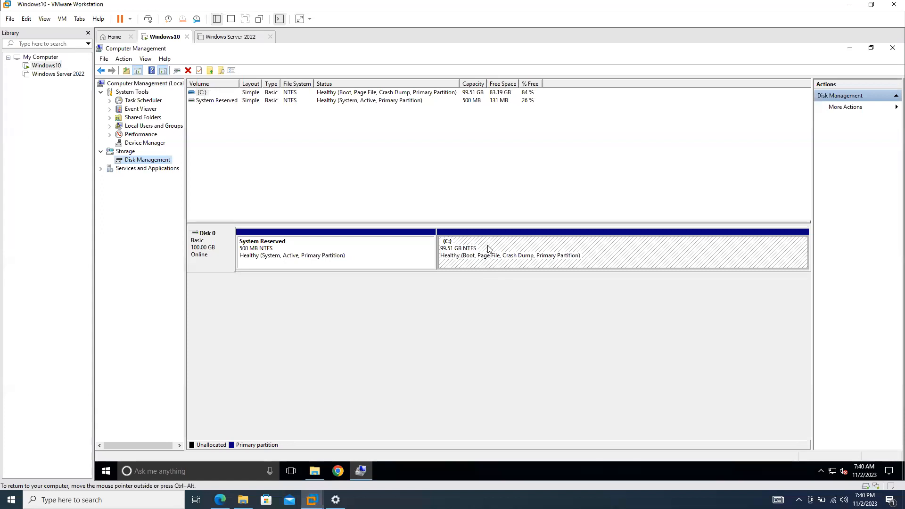
# - Shrink the C: volume on Disk 0 by 61000 MB
pyautogui.click(488, 168)
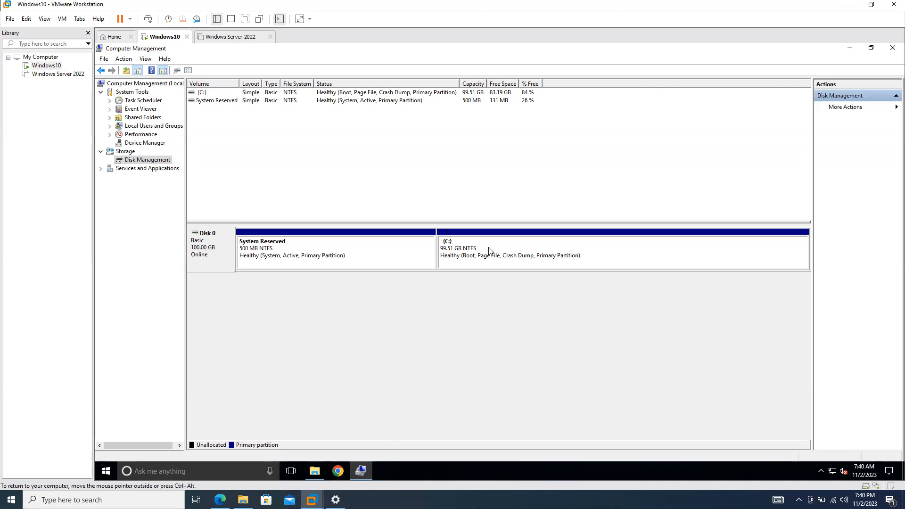
pyautogui.rightClick(536, 251)
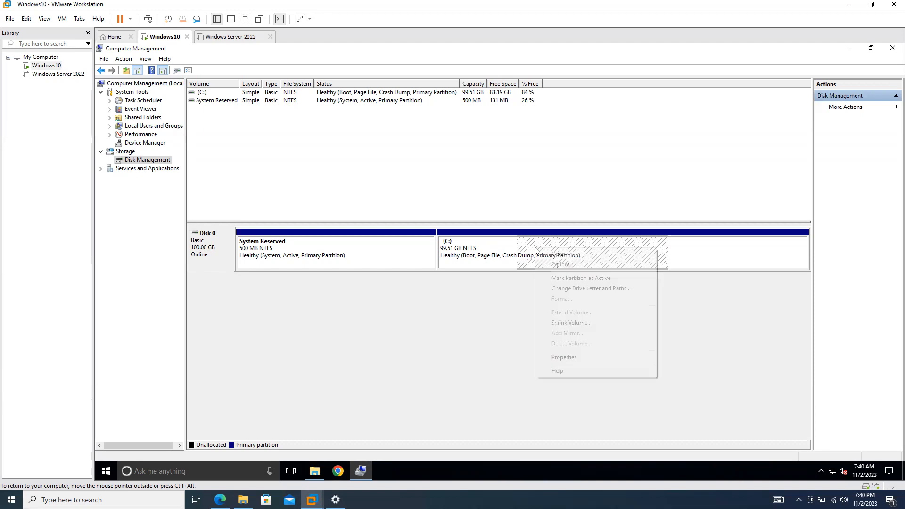
pyautogui.click(592, 323)
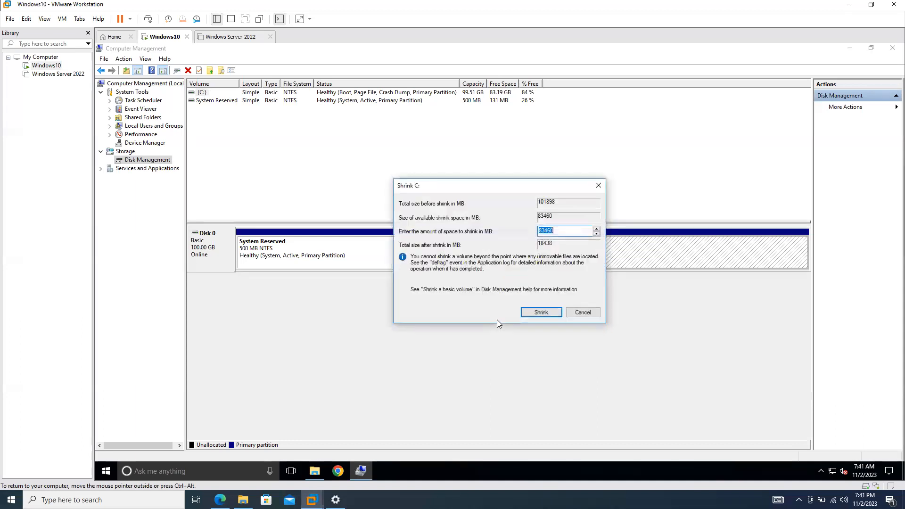
pyautogui.click(542, 231)
pyautogui.doubleClick(542, 230)
pyautogui.press('Right')
pyautogui.press('Right')
pyautogui.press('Right')
pyautogui.press('BackSpace')
pyautogui.press('BackSpace')
pyautogui.press('BackSpace')
pyautogui.press('BackSpace')
pyautogui.press('BackSpace')
pyautogui.write('61000')
pyautogui.click(541, 313)
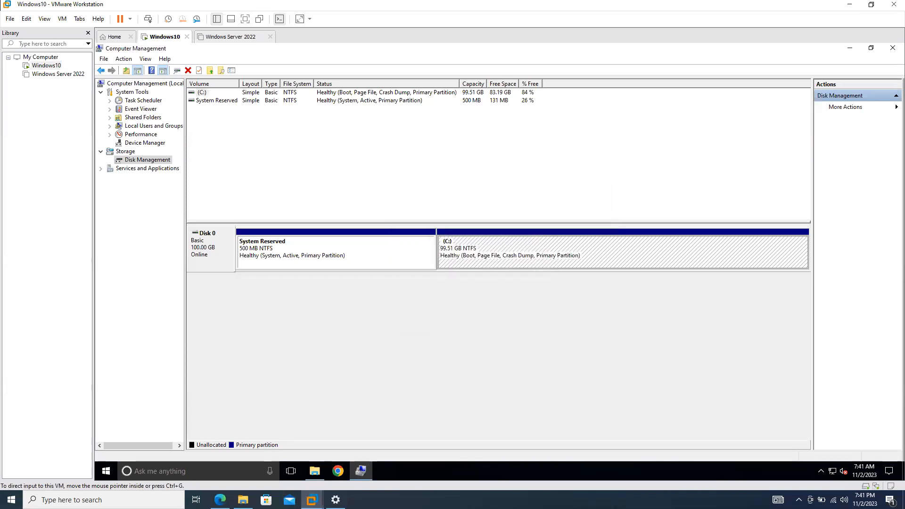
pyautogui.click(621, 258)
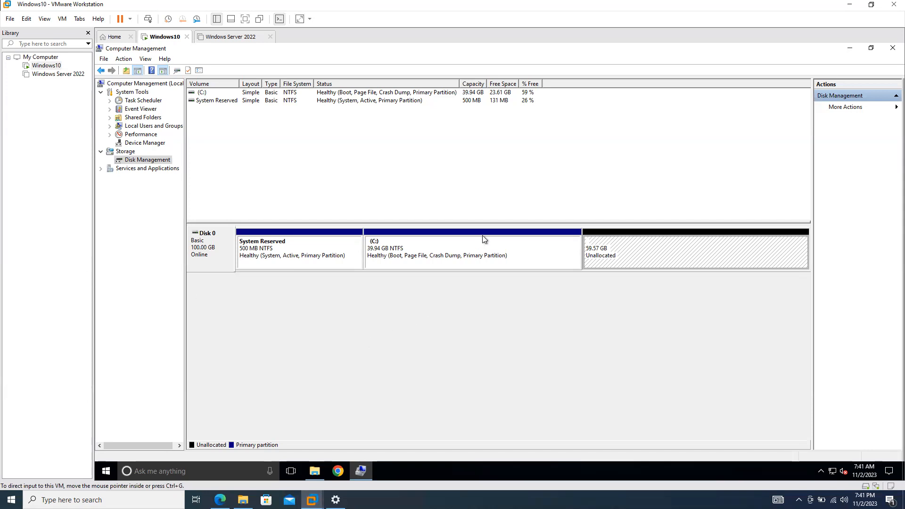
pyautogui.rightClick(452, 250)
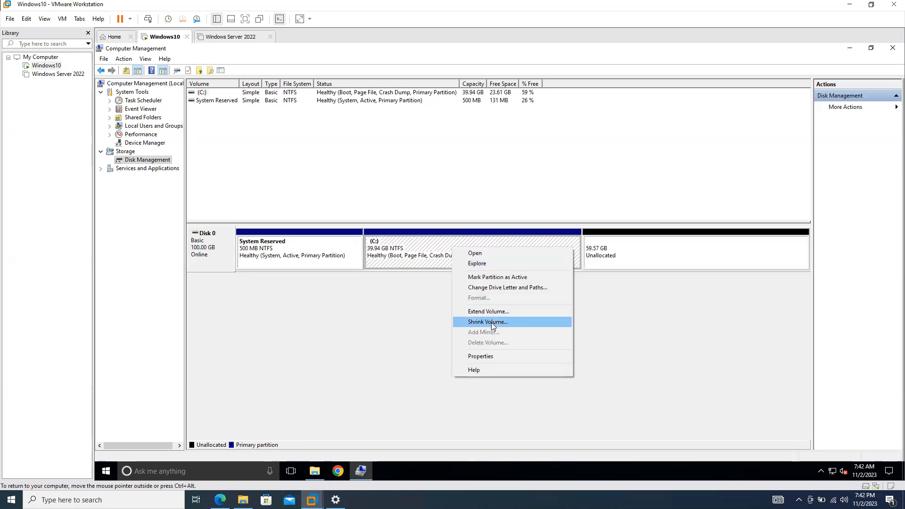
pyautogui.click(402, 302)
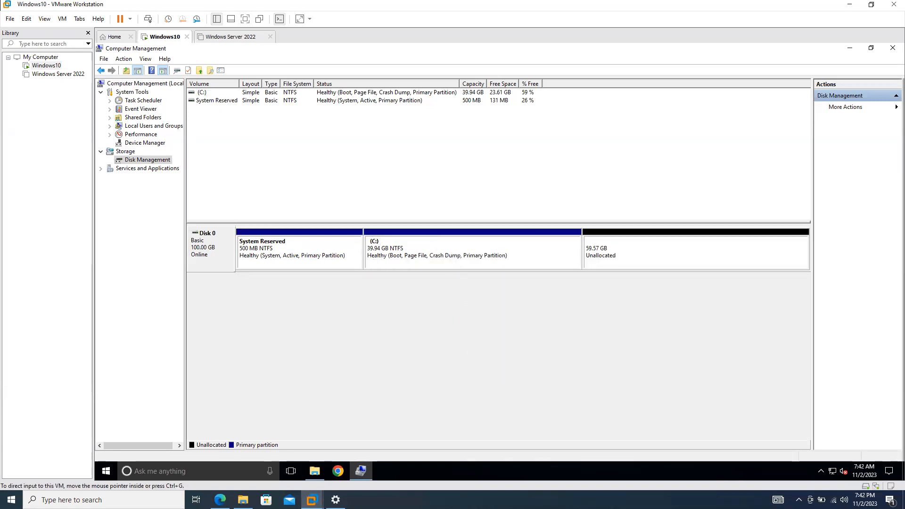
# - Start a new simple volume in the unallocated space of Disk 0, with a size of 10240 MB and drive letter D
pyautogui.click(624, 262)
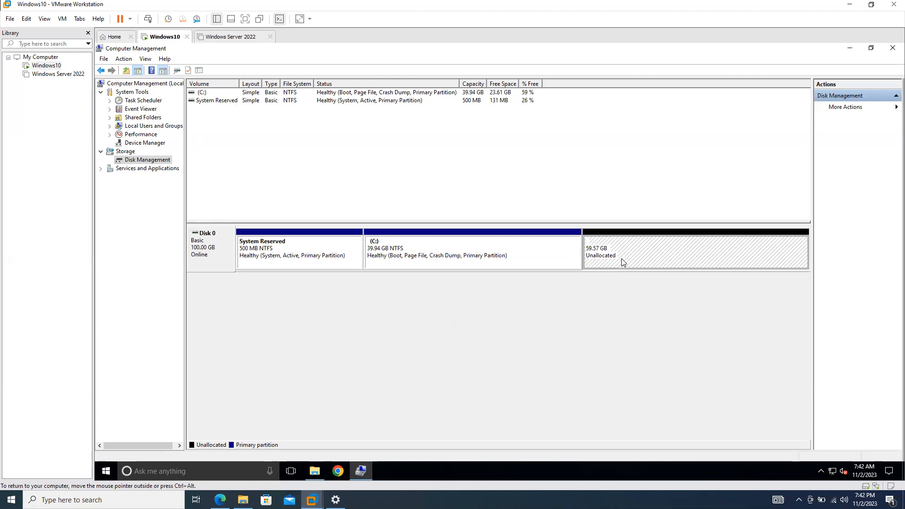
pyautogui.rightClick(653, 257)
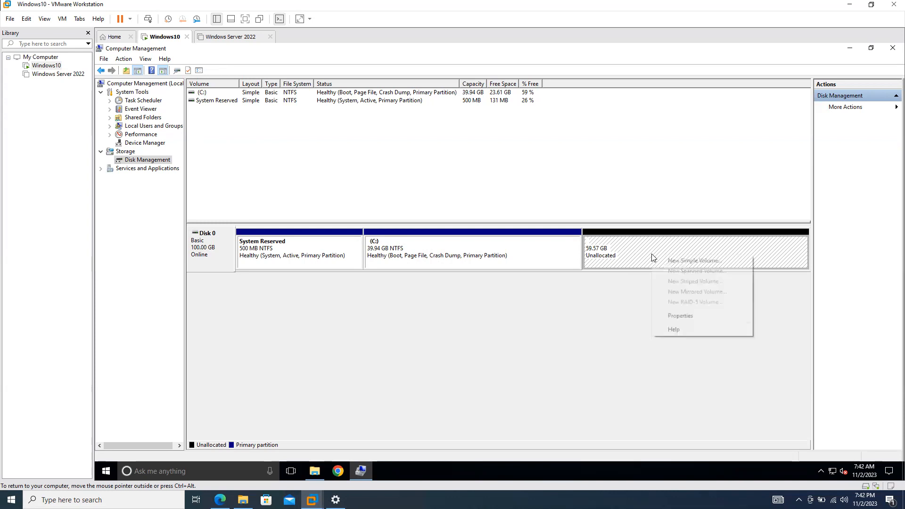
pyautogui.click(726, 262)
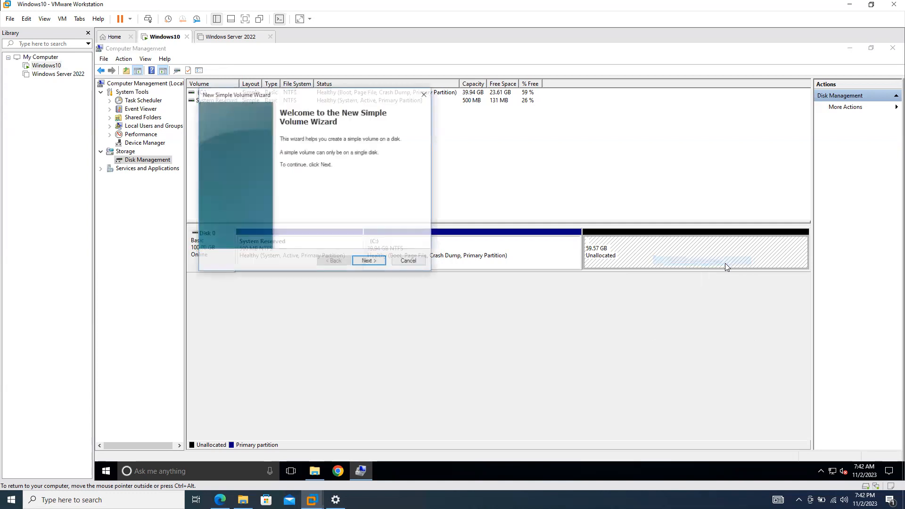
pyautogui.click(369, 262)
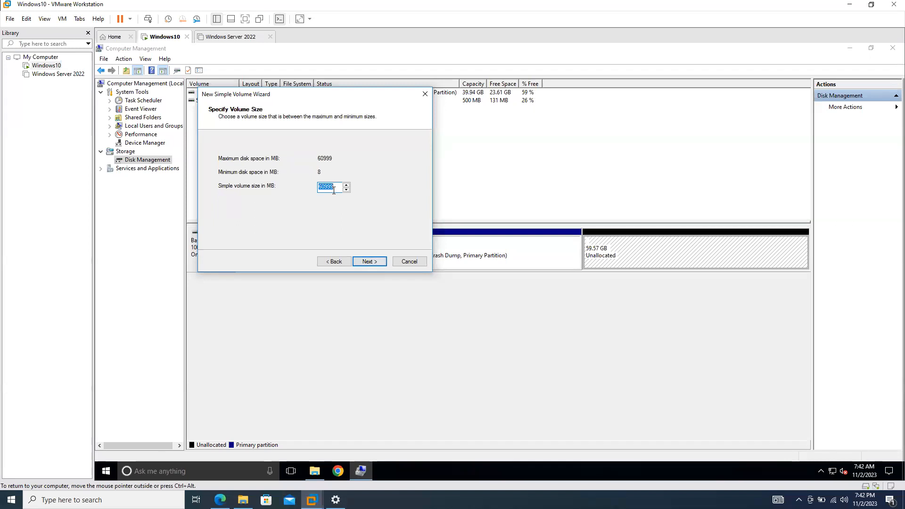
pyautogui.write('102400')
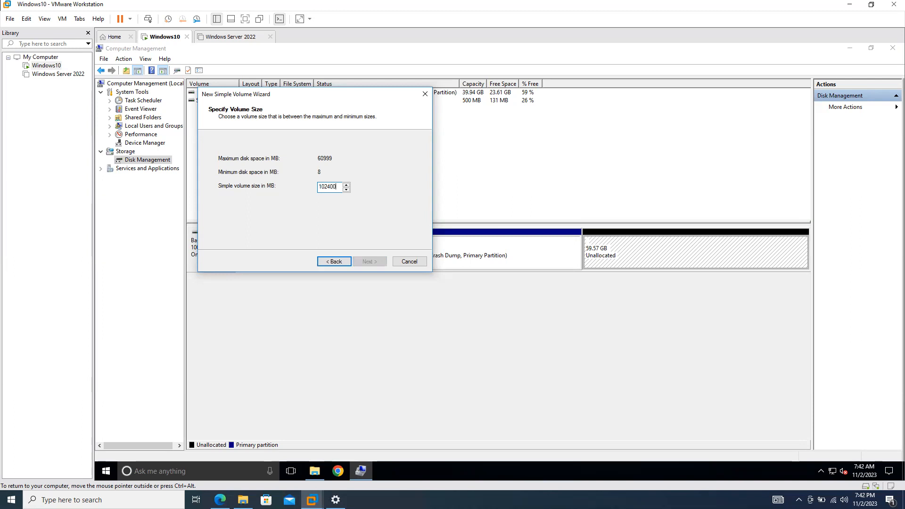
pyautogui.press('BackSpace')
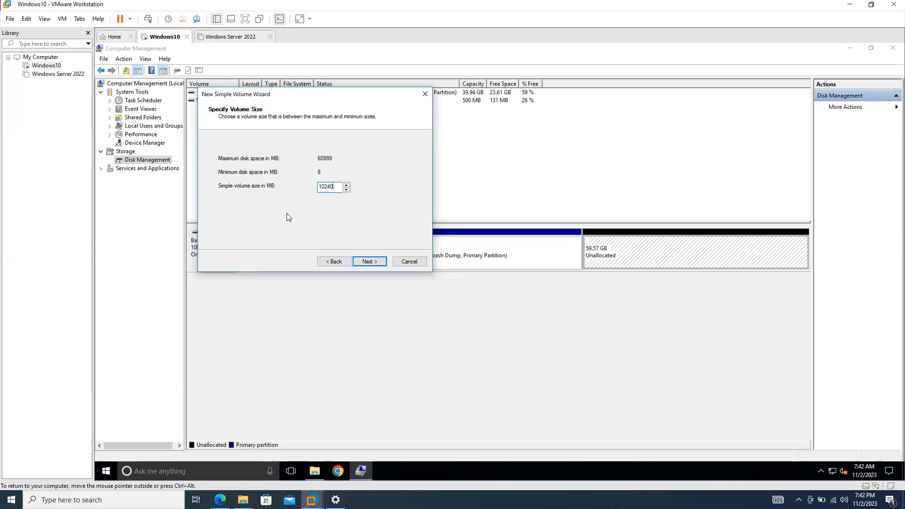
pyautogui.doubleClick(319, 191)
pyautogui.click(372, 262)
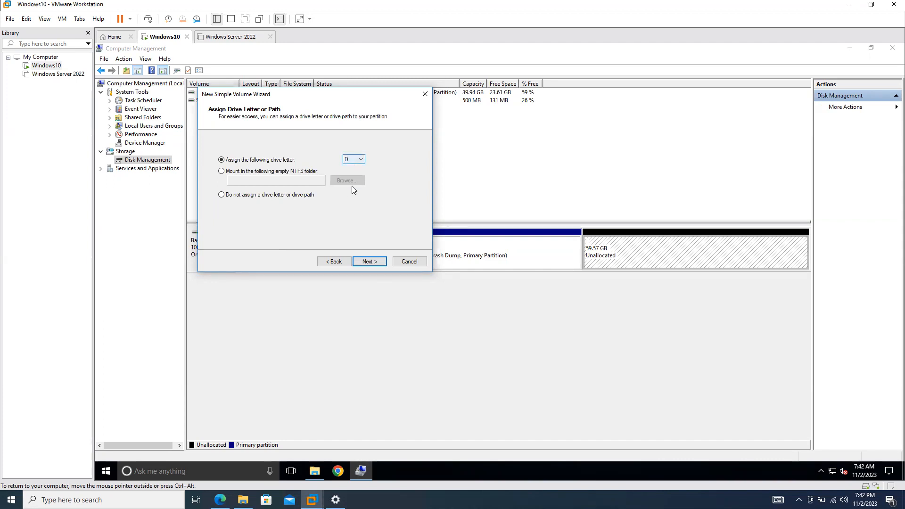
pyautogui.click(366, 262)
# - Finish creating the D: volume with NTFS, the default allocation unit size, a blank volume label and a quick format
pyautogui.moveTo(333, 206); pyautogui.dragTo(299, 211)
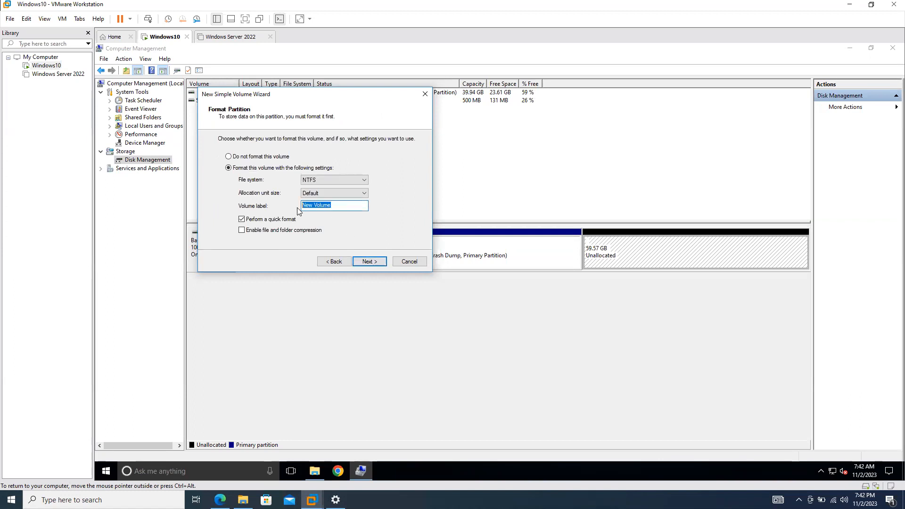
pyautogui.press('BackSpace')
pyautogui.click(358, 181)
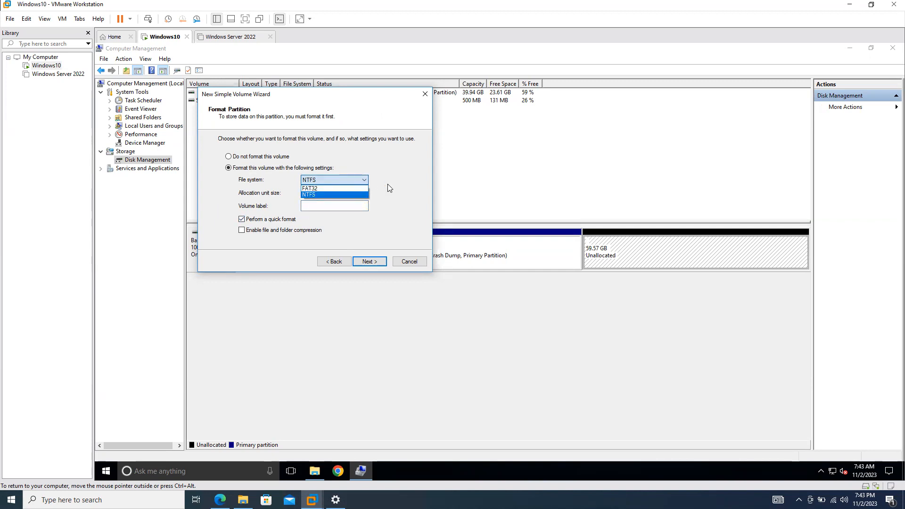
pyautogui.click(374, 185)
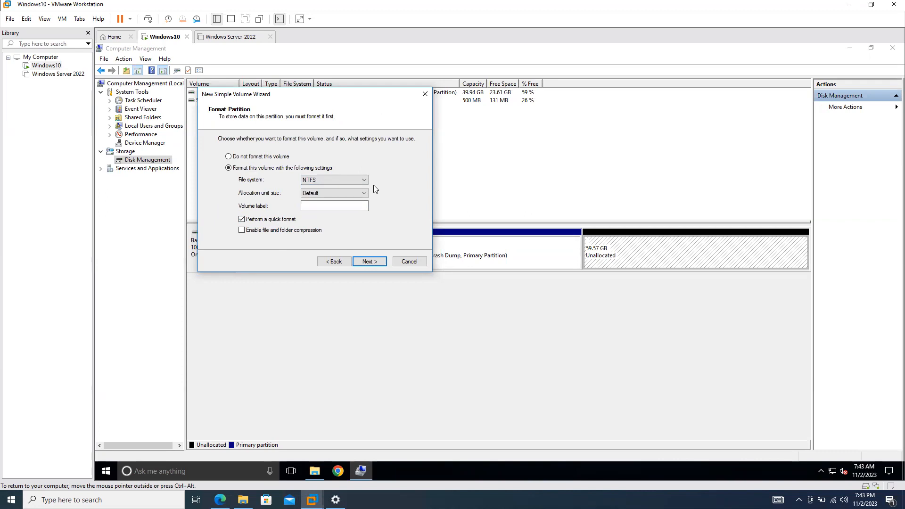
pyautogui.click(368, 180)
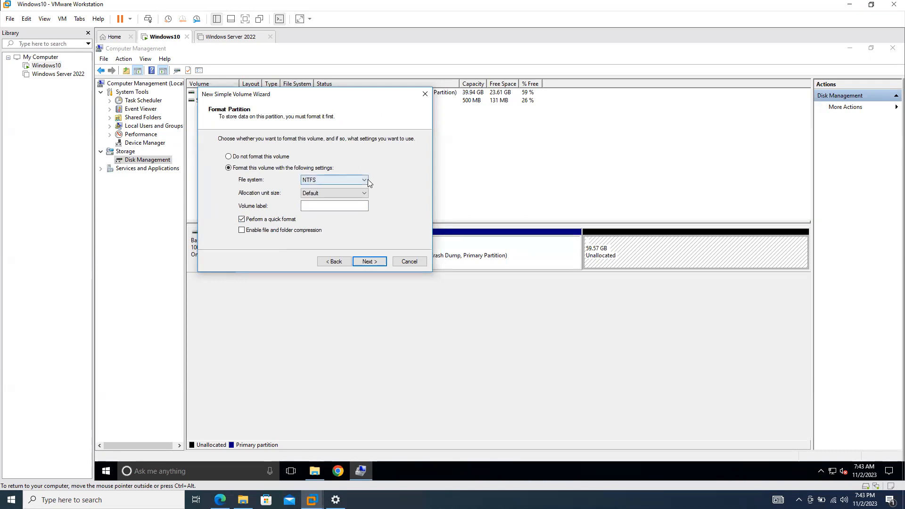
pyautogui.click(385, 184)
pyautogui.click(366, 262)
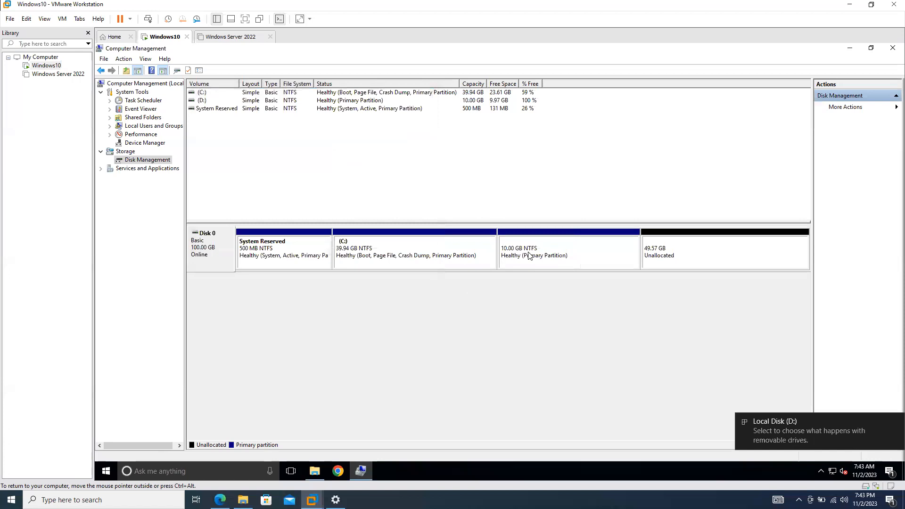
pyautogui.click(552, 254)
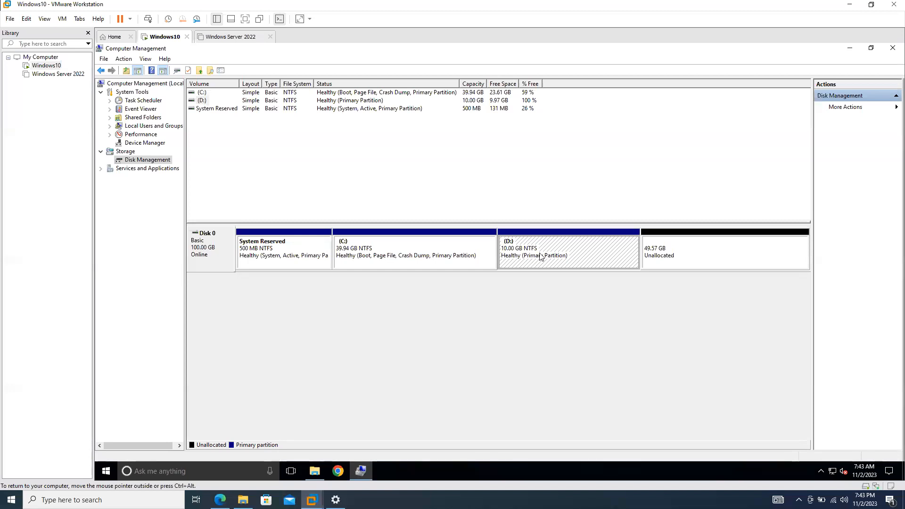
# - Create a simple volume of 50759 MB in the remaining unallocated space with drive letter E, NTFS, a blank label and quick format
pyautogui.rightClick(670, 257)
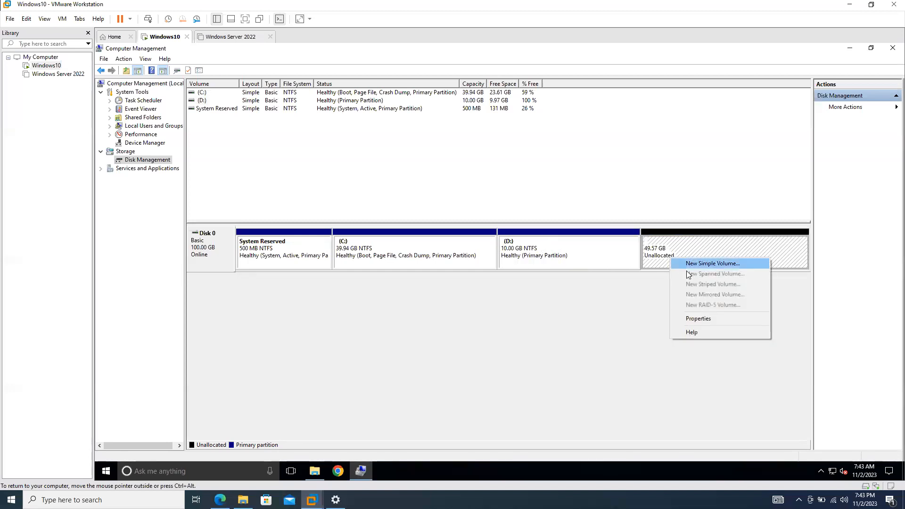
pyautogui.click(687, 266)
pyautogui.click(369, 262)
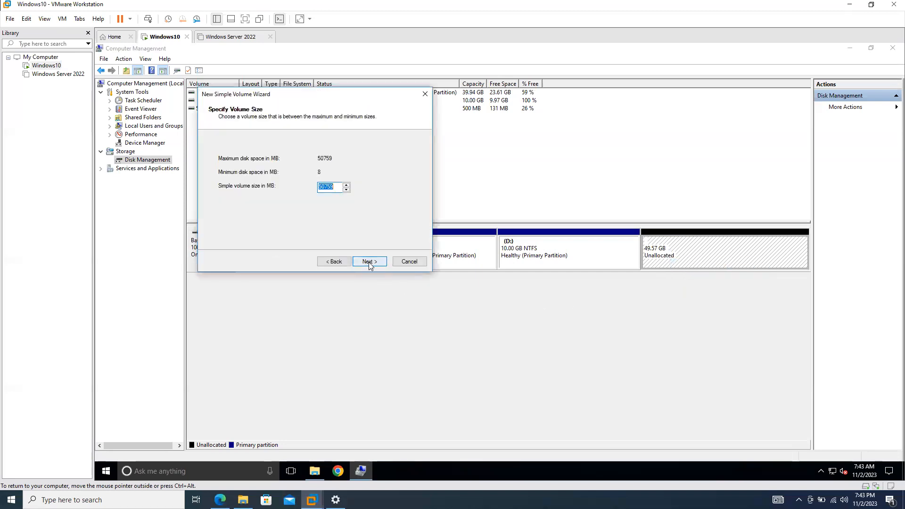
pyautogui.click(369, 263)
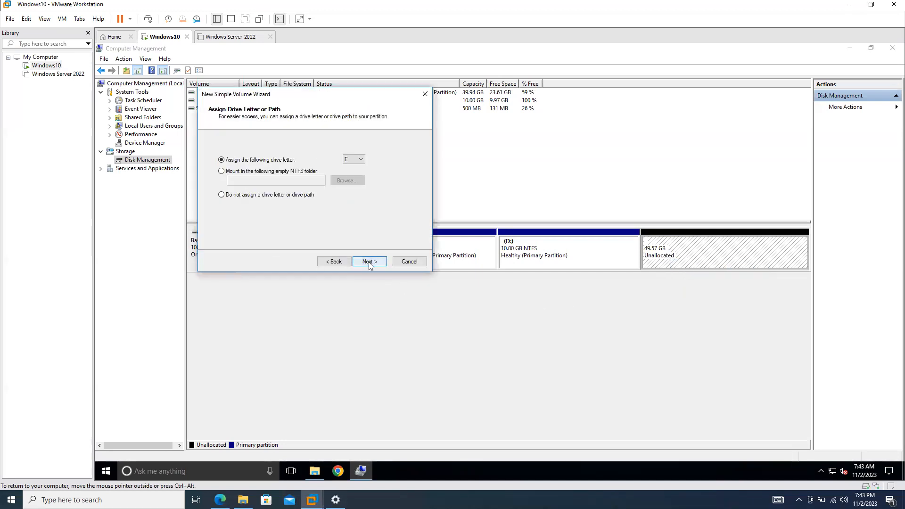
pyautogui.click(369, 262)
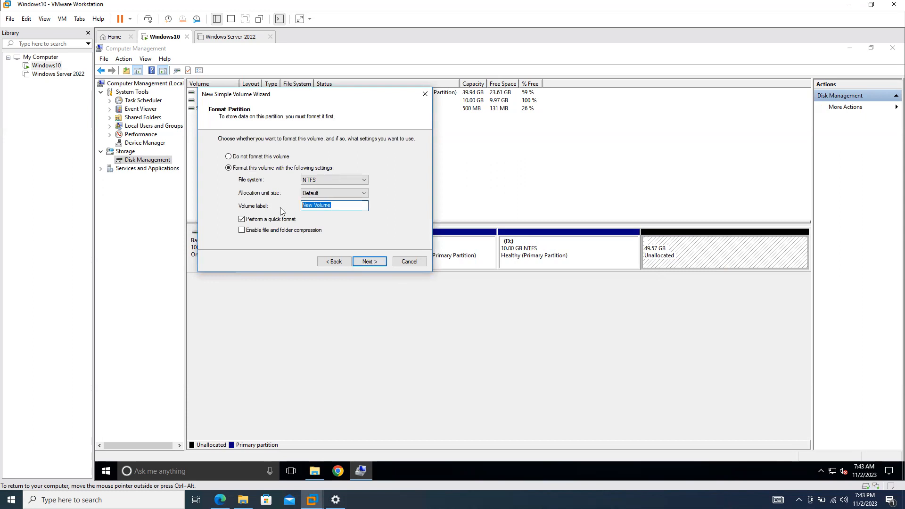
pyautogui.press('BackSpace')
pyautogui.click(370, 262)
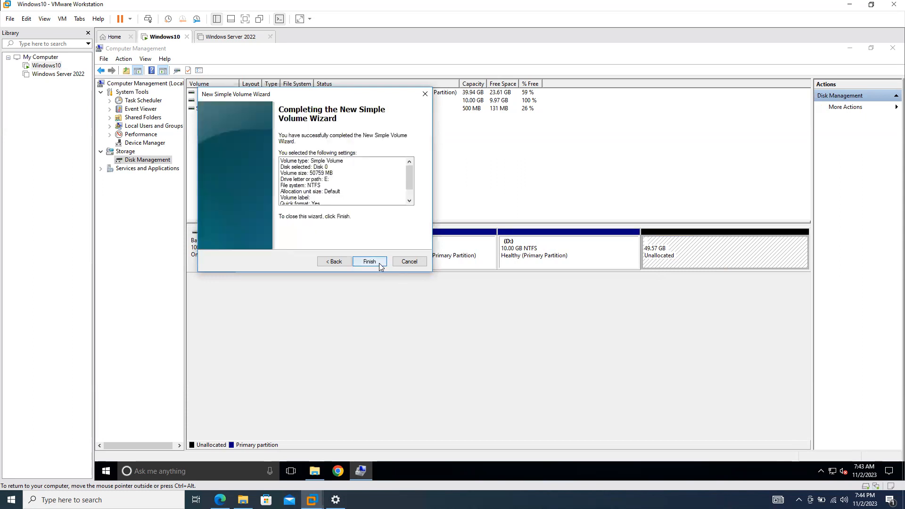
pyautogui.click(370, 262)
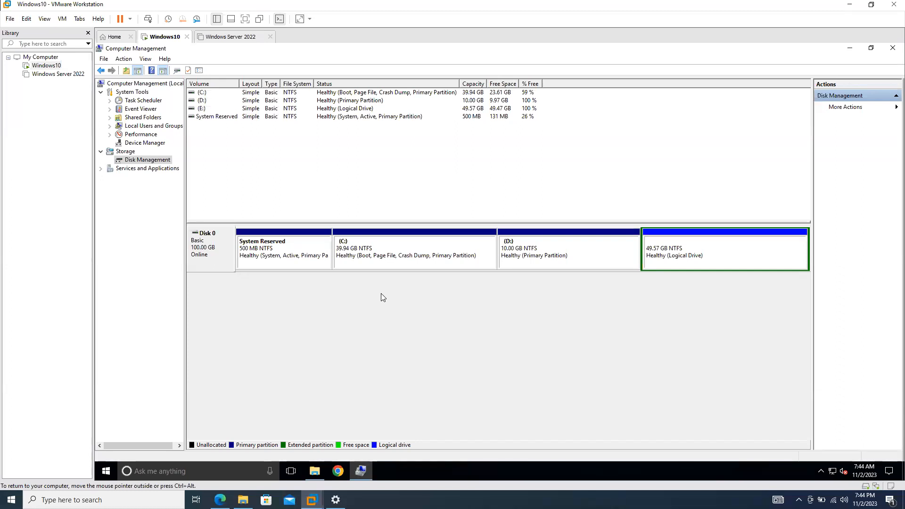
# - List the disks with diskpart's "list disk" in a Command Prompt and close the window
pyautogui.click(228, 468)
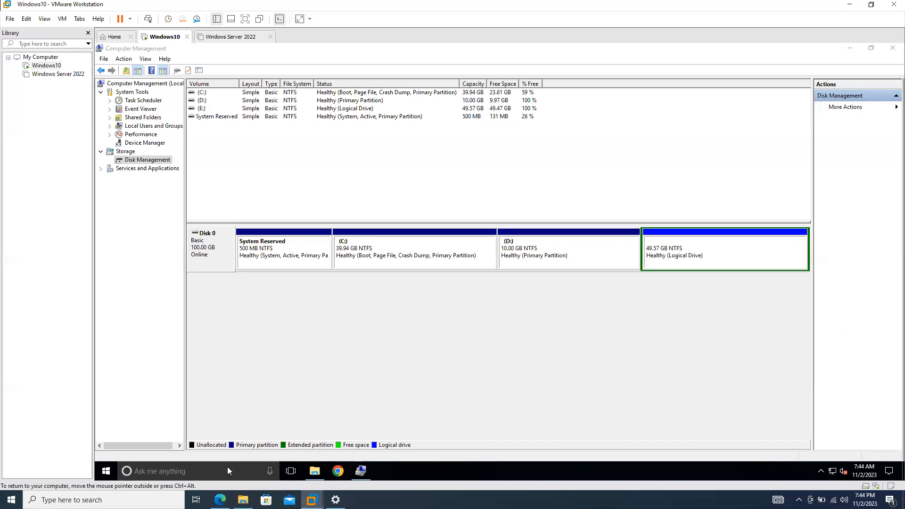
pyautogui.write('cmd')
pyautogui.press('Return')
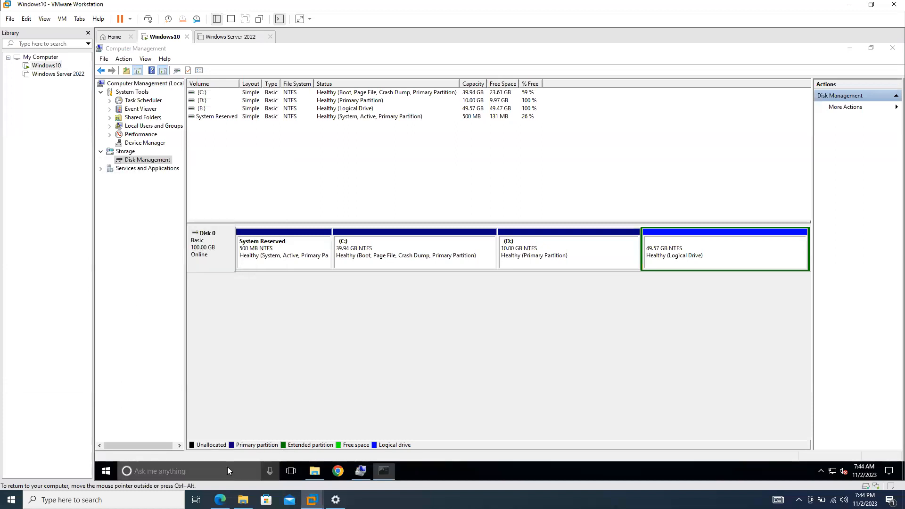
pyautogui.write('diskpart')
pyautogui.press('Return')
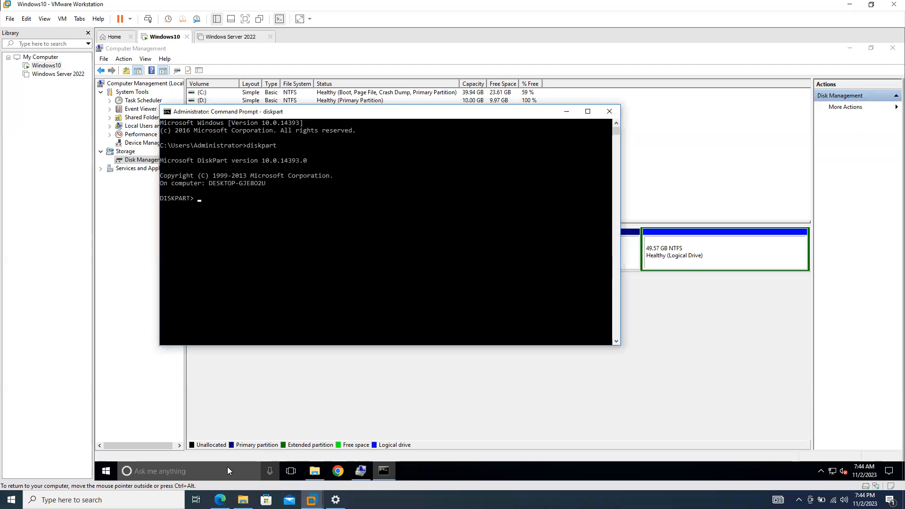
pyautogui.write('list disk')
pyautogui.press('Return')
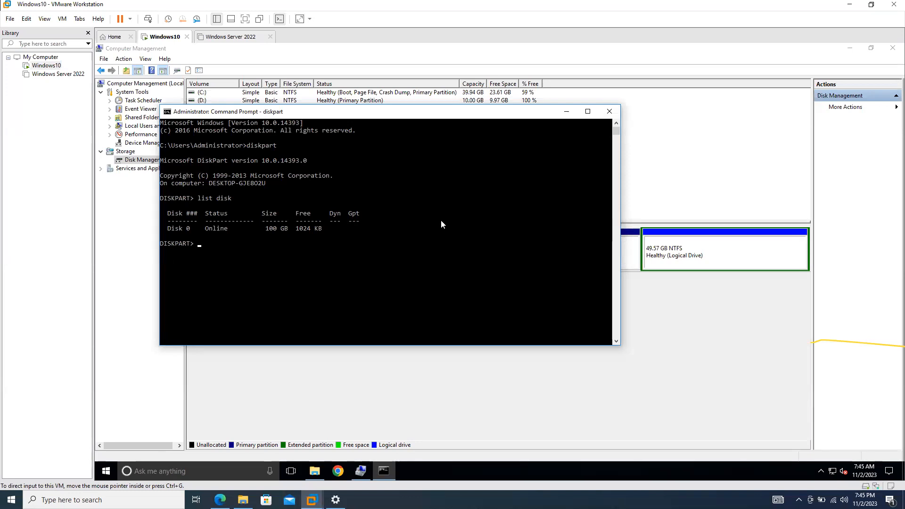
pyautogui.click(609, 111)
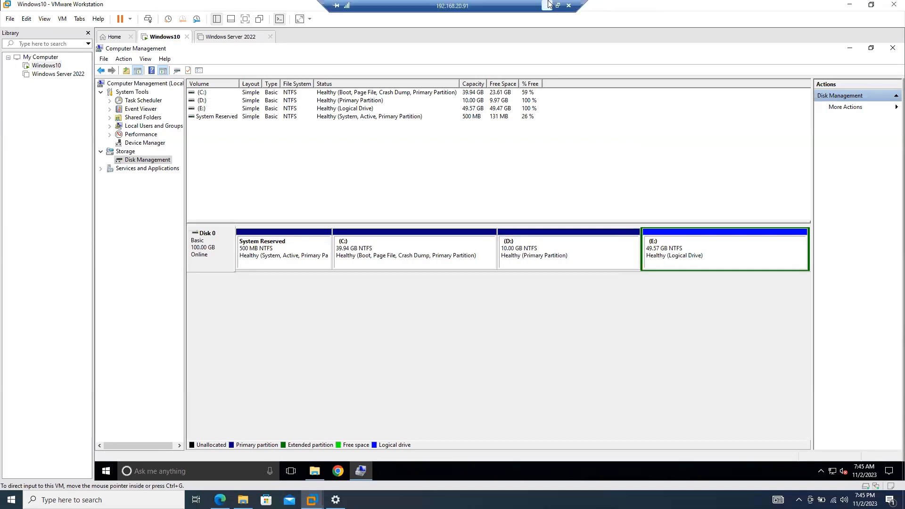
# - Switch to Paint outside the remote session and draw a small black rectangle between the Disk Management text and the webinar poster
pyautogui.click(552, 6)
pyautogui.click(394, 264)
pyautogui.moveTo(410, 223); pyautogui.dragTo(498, 238)
pyautogui.click(252, 44)
pyautogui.moveTo(388, 194); pyautogui.dragTo(444, 218)
# - Label the small rectangle "100GB" with the text centred inside its outline
pyautogui.click(161, 46)
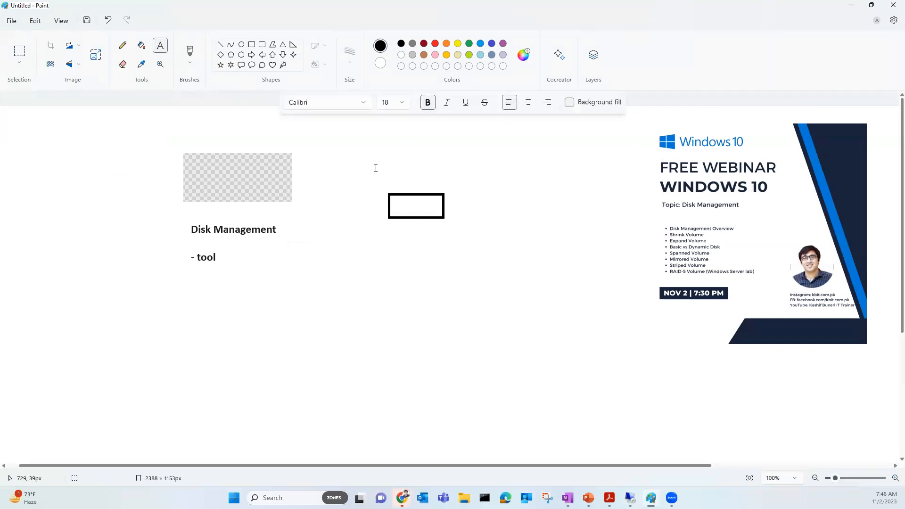
pyautogui.click(396, 205)
pyautogui.write('100 ')
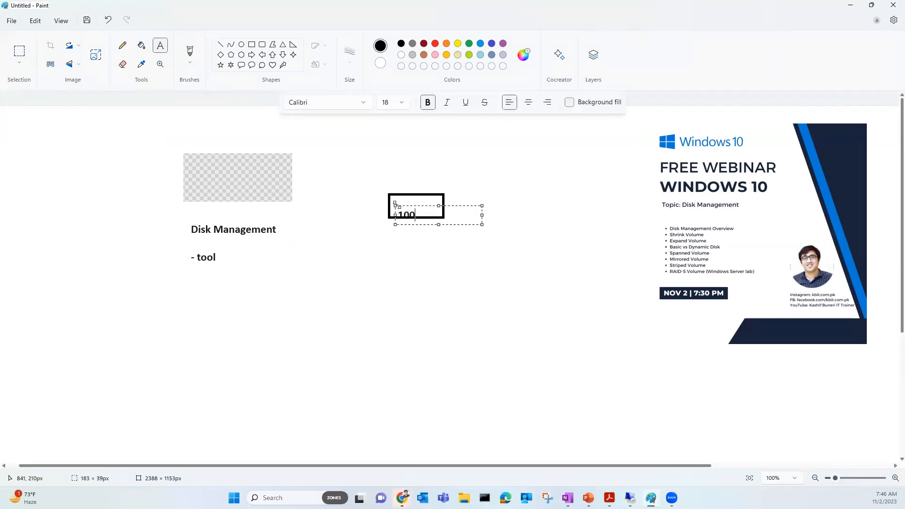
pyautogui.write('GB')
pyautogui.moveTo(411, 207); pyautogui.dragTo(410, 197)
pyautogui.click(416, 206)
pyautogui.press('BackSpace')
# - Write a note below the 100GB box with the lines "c:\ 100GB", "shrink (60GB)" and "then we created 2 volumes"
pyautogui.click(401, 255)
pyautogui.write('c')
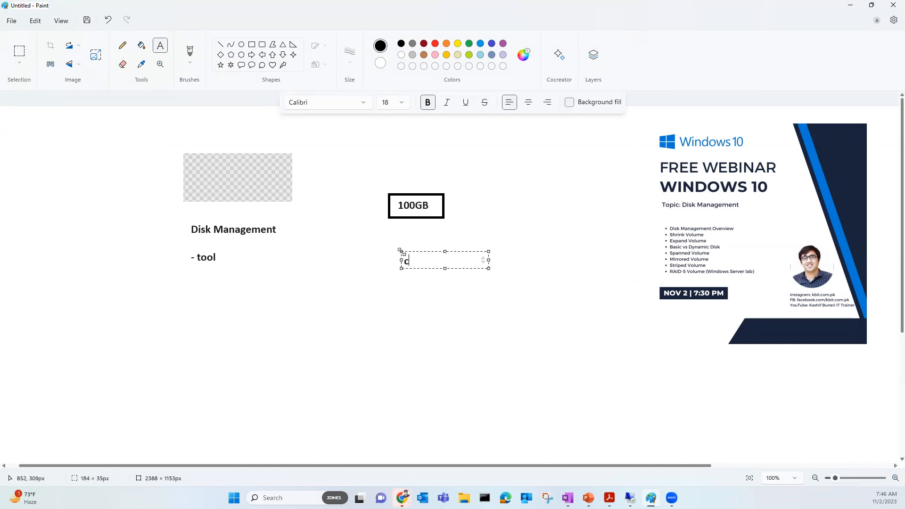
pyautogui.write(':\\ 100GB')
pyautogui.press('Return')
pyautogui.press('Return')
pyautogui.write('shri')
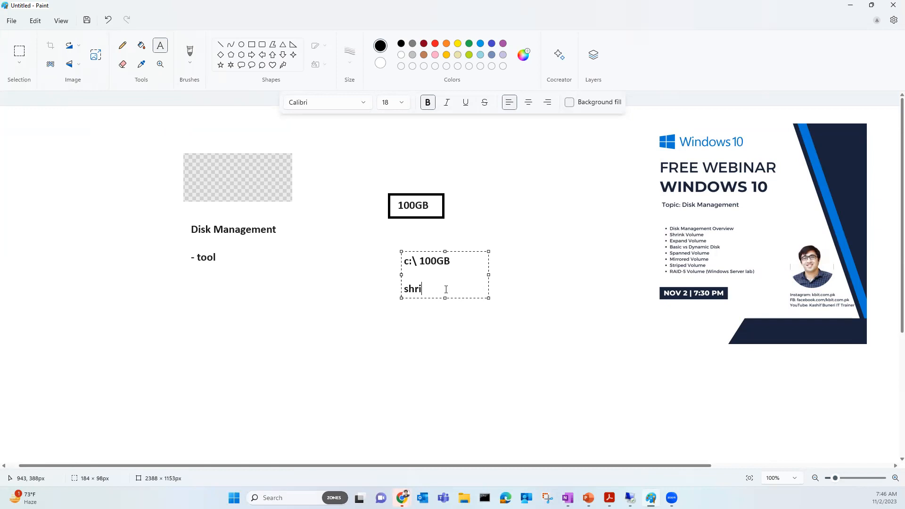
pyautogui.write('nk (60GB)')
pyautogui.press('Return')
pyautogui.press('Return')
pyautogui.write('t')
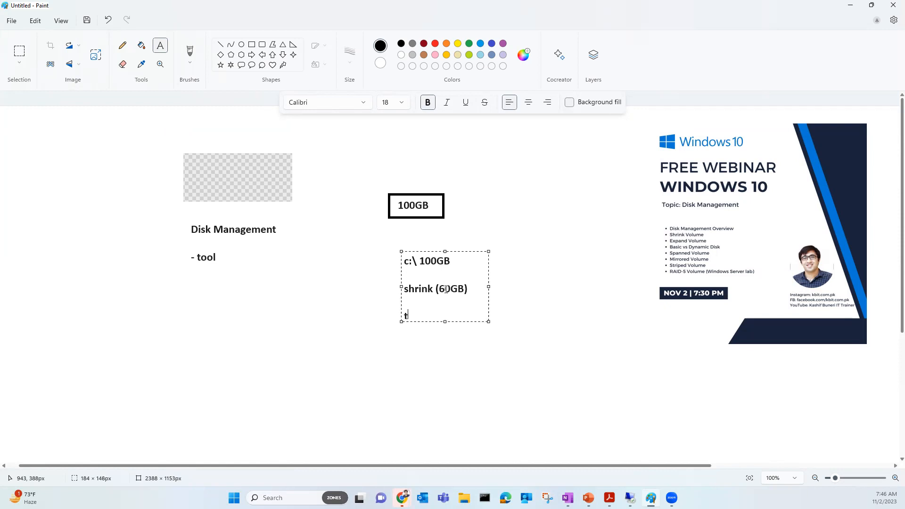
pyautogui.write('hen we created')
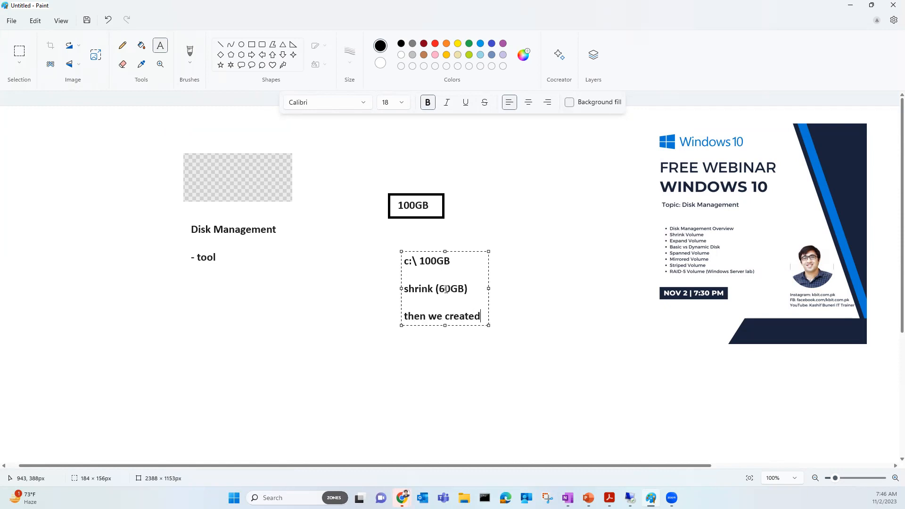
pyautogui.write(' 2 volumes')
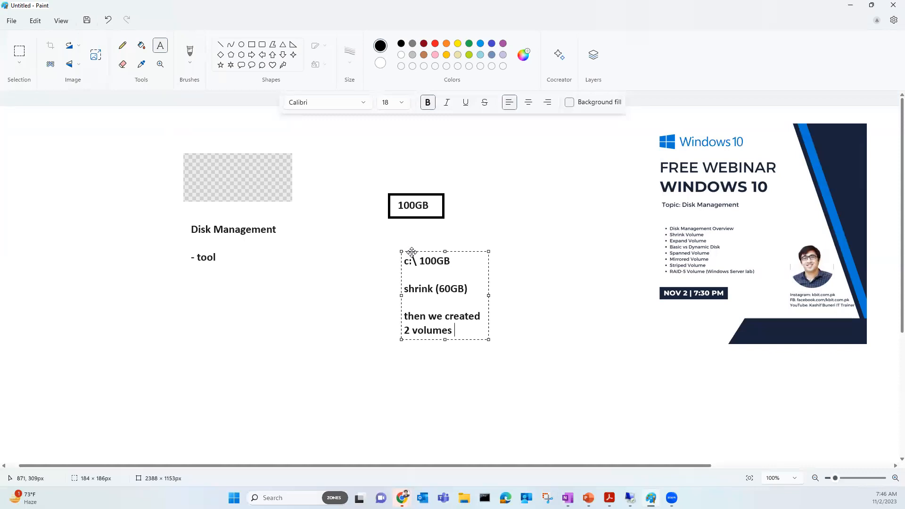
# - Delete all of the note text below the 100GB box
pyautogui.moveTo(462, 329); pyautogui.dragTo(406, 278)
pyautogui.moveTo(461, 329); pyautogui.dragTo(409, 262)
pyautogui.press('BackSpace')
pyautogui.press('BackSpace')
pyautogui.click(372, 240)
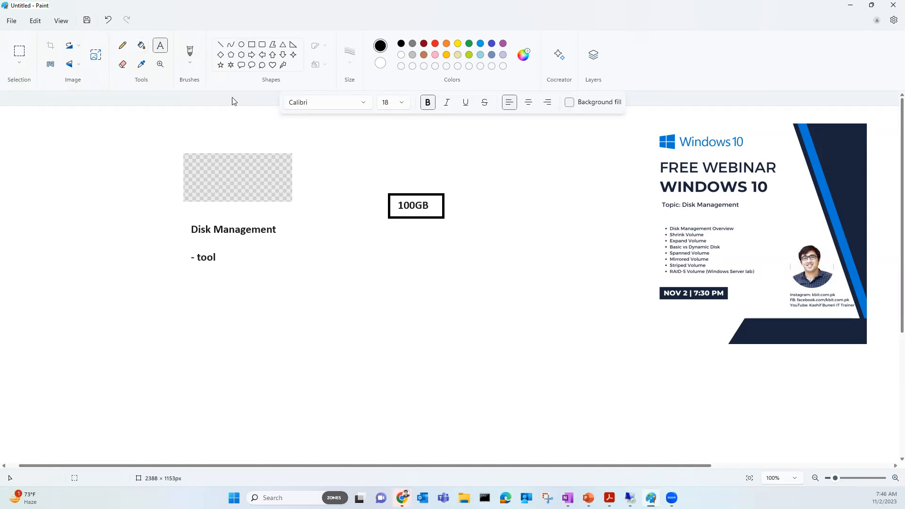
# - Draw three straight black lines fanning out downward from the 100GB box
pyautogui.click(221, 44)
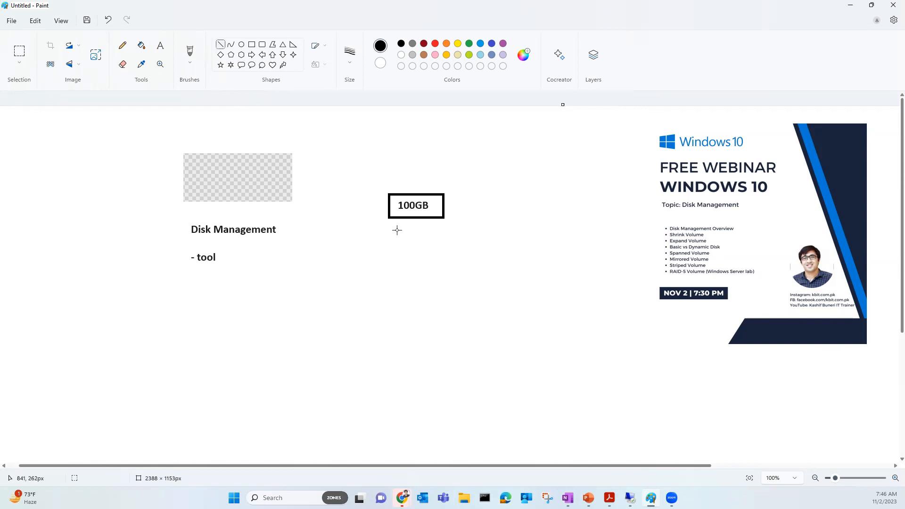
pyautogui.moveTo(397, 229); pyautogui.dragTo(366, 257)
pyautogui.moveTo(417, 229); pyautogui.dragTo(422, 259)
pyautogui.moveTo(448, 227); pyautogui.dragTo(473, 254)
# - Label the ends of the three lines "c:\30GB", "d:\20GB" and "e:\50GB", from left to right
pyautogui.click(160, 45)
pyautogui.click(342, 264)
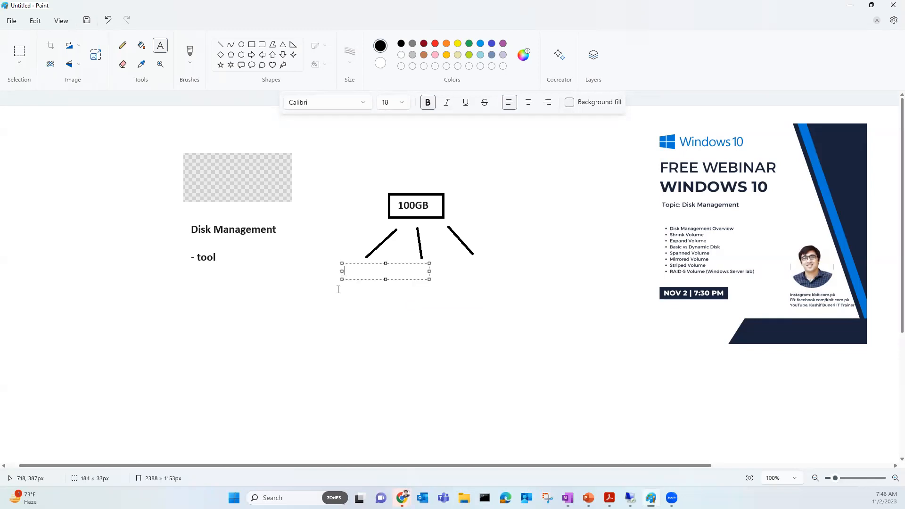
pyautogui.write('C:\\30GB')
pyautogui.click(359, 294)
pyautogui.click(411, 272)
pyautogui.write('d:\\20GB')
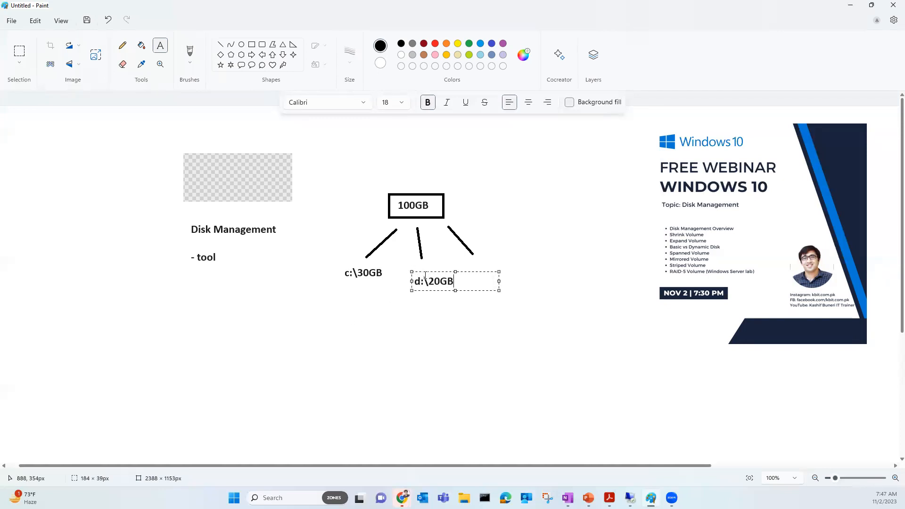
pyautogui.moveTo(428, 272); pyautogui.dragTo(422, 267)
pyautogui.click(507, 275)
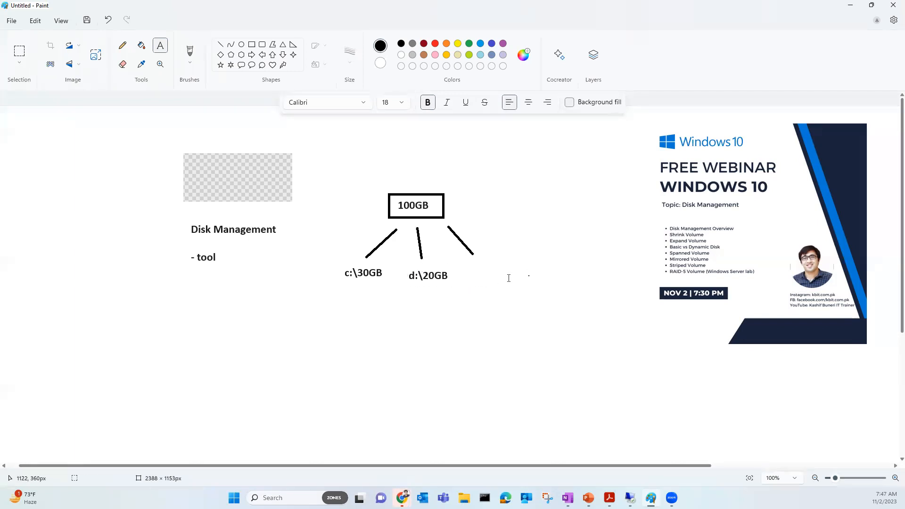
pyautogui.click(478, 272)
pyautogui.write('e:\\50GB')
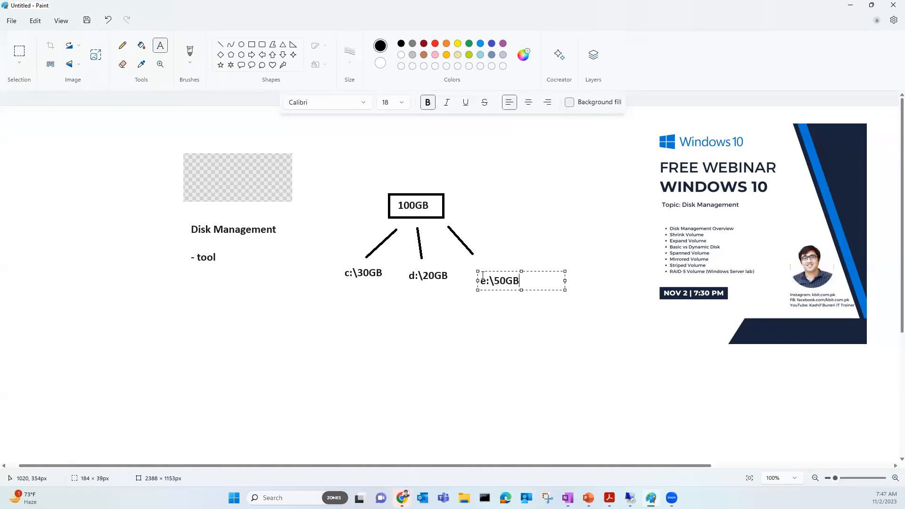
pyautogui.moveTo(496, 272); pyautogui.dragTo(491, 267)
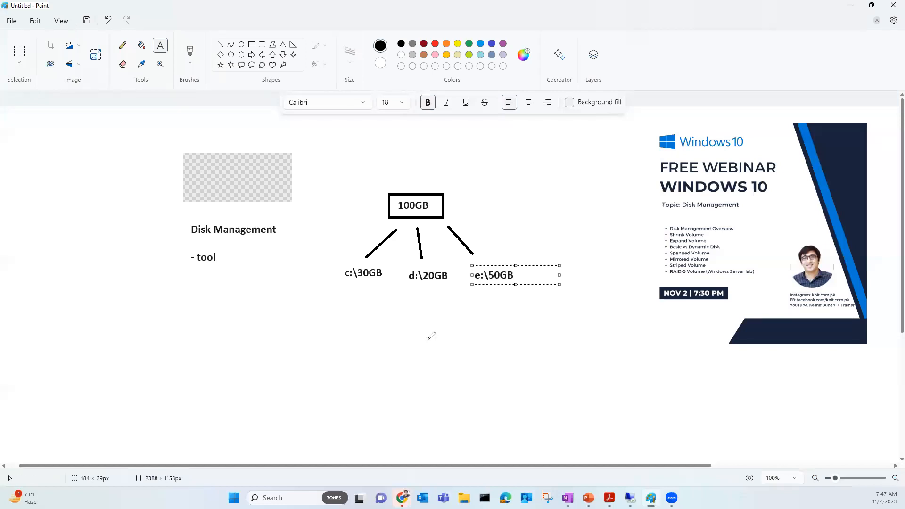
# - Mark the three drive labels and the Expand Volume topic with red circles, arrows and underlines, and clear the markings
pyautogui.moveTo(380, 253)
pyautogui.mouseDown()
pyautogui.moveTo(328, 258)
pyautogui.moveTo(324, 284)
pyautogui.moveTo(377, 254)
pyautogui.moveTo(370, 257)
pyautogui.mouseUp()
pyautogui.moveTo(355, 291); pyautogui.dragTo(355, 319)
pyautogui.moveTo(343, 306)
pyautogui.mouseDown()
pyautogui.moveTo(523, 288)
pyautogui.moveTo(491, 257)
pyautogui.moveTo(422, 290)
pyautogui.mouseUp()
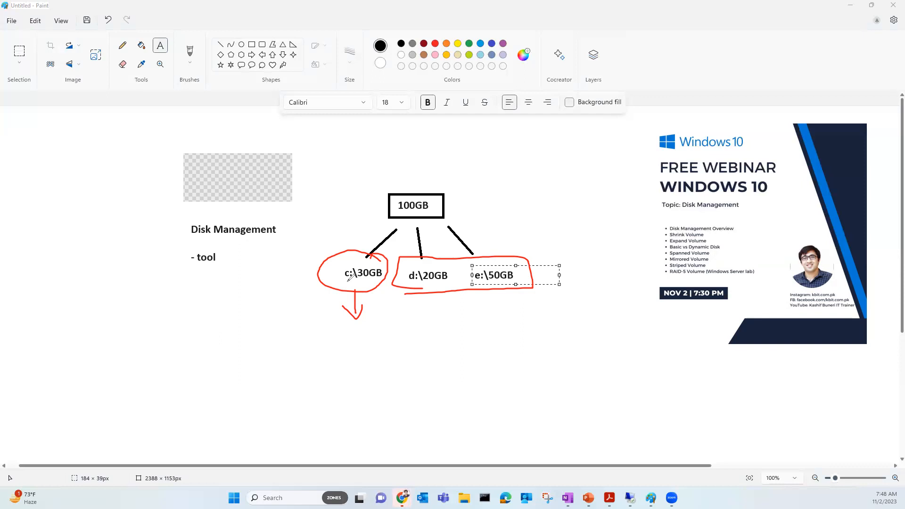
pyautogui.moveTo(345, 280); pyautogui.dragTo(377, 285)
pyautogui.moveTo(665, 242)
pyautogui.mouseDown()
pyautogui.moveTo(635, 240)
pyautogui.moveTo(642, 245)
pyautogui.mouseUp()
pyautogui.moveTo(368, 277); pyautogui.dragTo(389, 324)
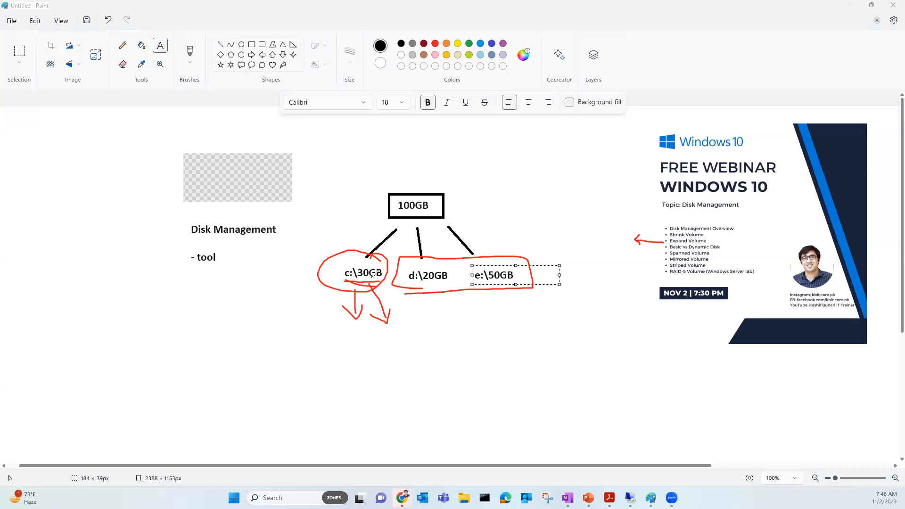
pyautogui.moveTo(418, 253)
pyautogui.mouseDown()
pyautogui.moveTo(455, 287)
pyautogui.moveTo(454, 262)
pyautogui.moveTo(436, 258)
pyautogui.mouseUp()
pyautogui.click(40, 323)
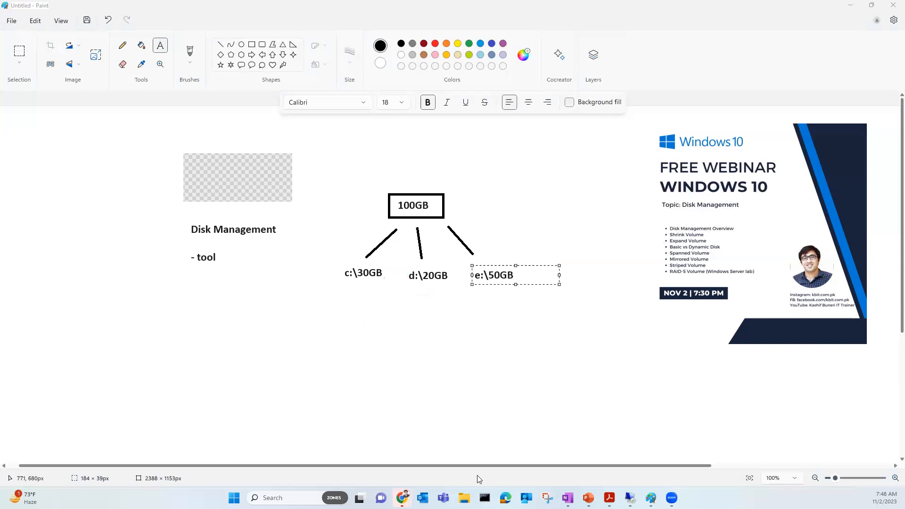
# - Switch back to the remote session showing Disk Management in the Windows10 virtual machine
pyautogui.click(630, 498)
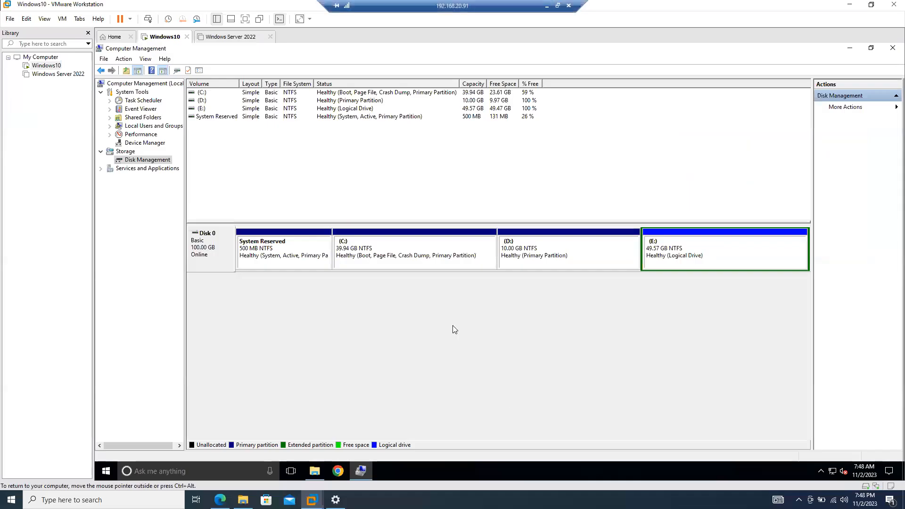
# - Examine the C:, D: and E: volumes of Disk 0 and check which operations are available for D:
pyautogui.click(506, 263)
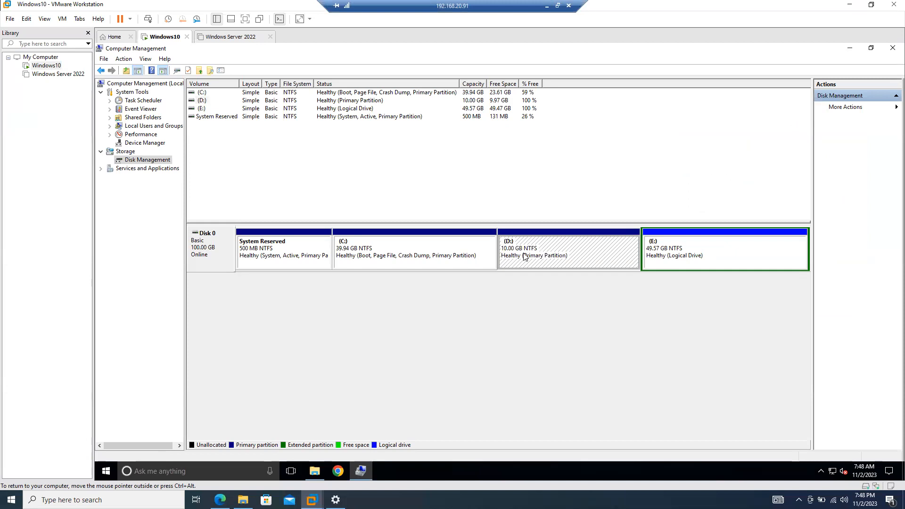
pyautogui.click(668, 259)
pyautogui.click(381, 251)
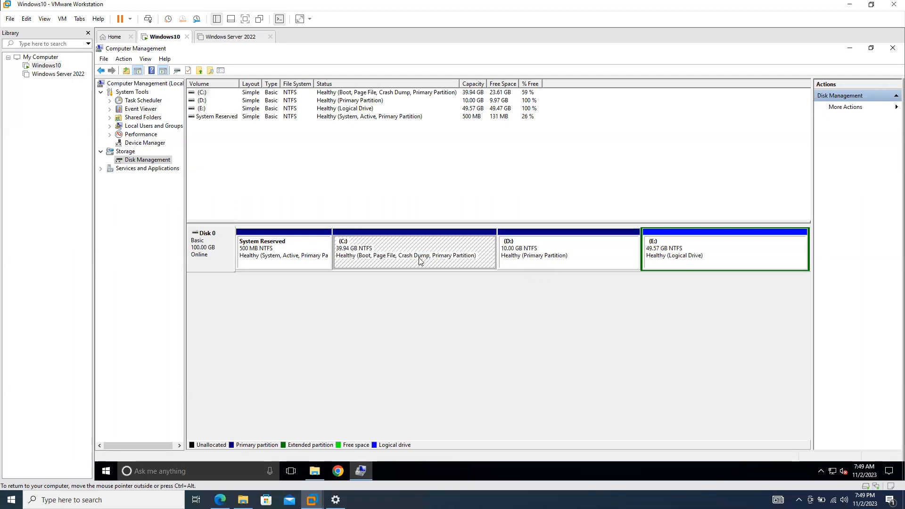
pyautogui.click(517, 258)
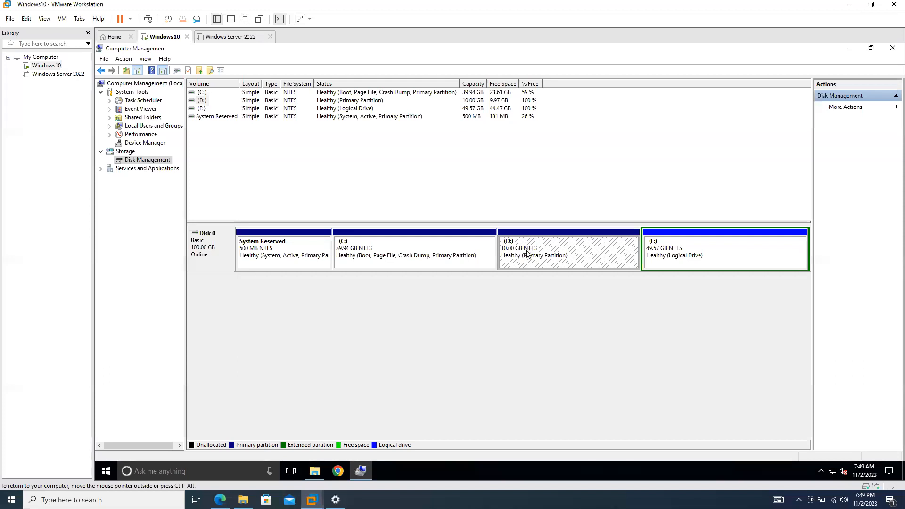
pyautogui.rightClick(528, 254)
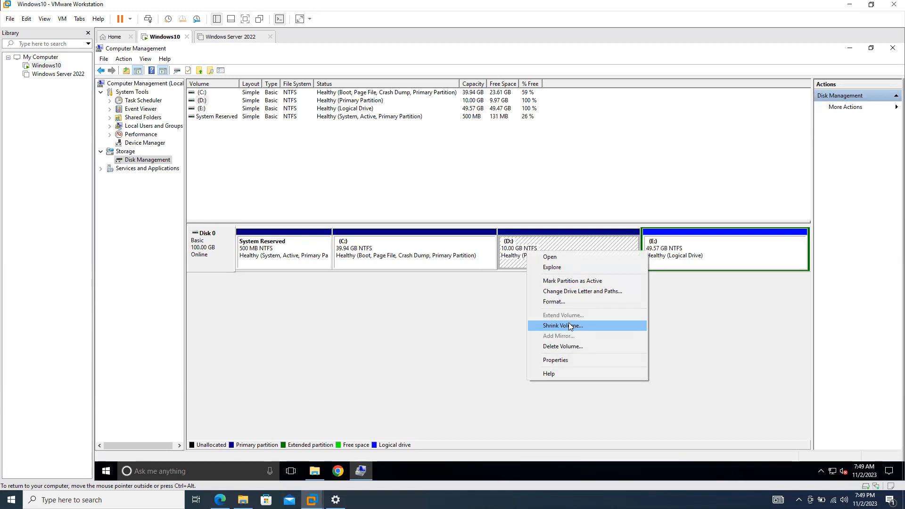
pyautogui.click(502, 316)
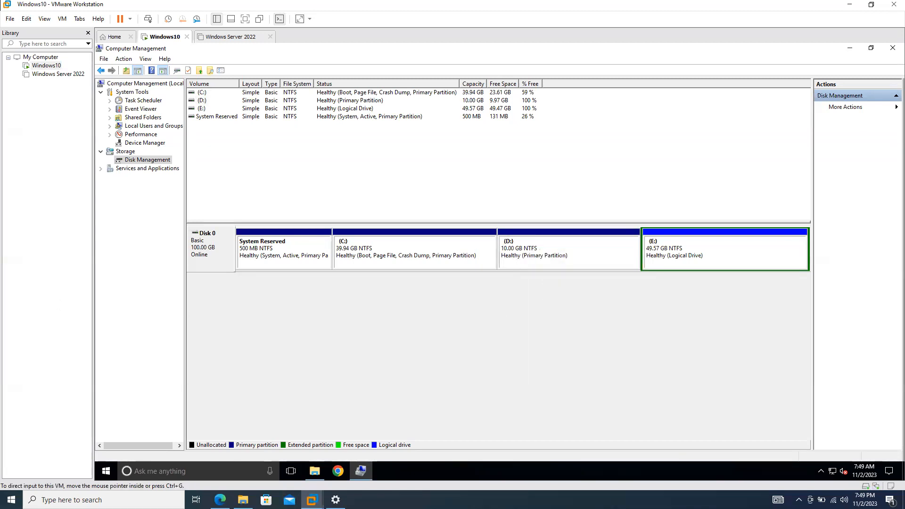
# - Sketch red arrows and circles showing space from the end of D: moving to C:, check off Disk Management, and clear the markings
pyautogui.moveTo(530, 239)
pyautogui.mouseDown()
pyautogui.moveTo(544, 197)
pyautogui.moveTo(585, 188)
pyautogui.moveTo(609, 197)
pyautogui.moveTo(617, 231)
pyautogui.moveTo(609, 255)
pyautogui.moveTo(630, 269)
pyautogui.moveTo(617, 230)
pyautogui.moveTo(623, 299)
pyautogui.mouseUp()
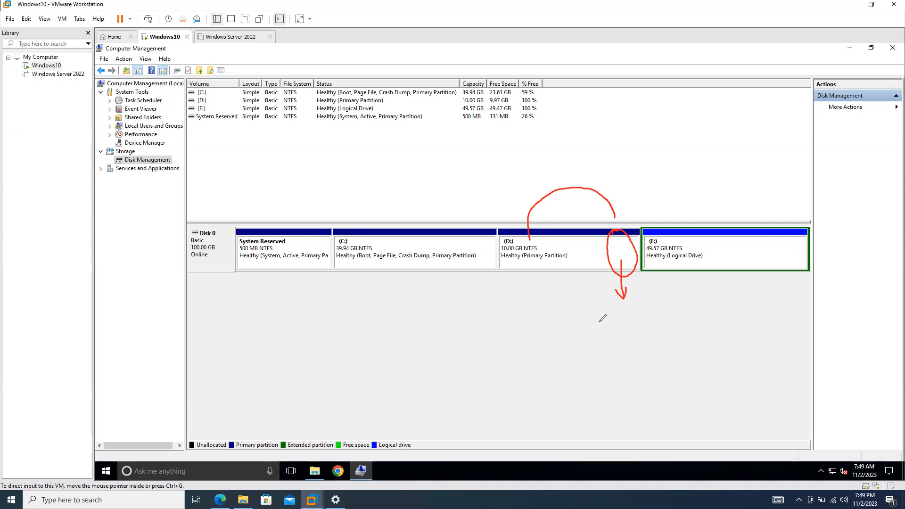
pyautogui.moveTo(616, 253)
pyautogui.mouseDown()
pyautogui.moveTo(634, 274)
pyautogui.moveTo(637, 247)
pyautogui.moveTo(613, 245)
pyautogui.moveTo(633, 266)
pyautogui.moveTo(623, 261)
pyautogui.moveTo(561, 306)
pyautogui.moveTo(467, 315)
pyautogui.moveTo(441, 283)
pyautogui.moveTo(452, 286)
pyautogui.mouseUp()
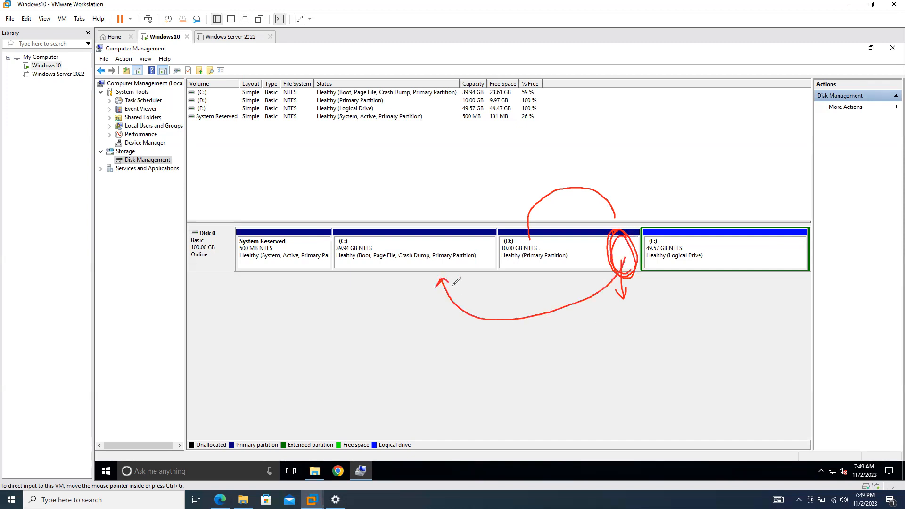
pyautogui.moveTo(170, 156); pyautogui.dragTo(203, 138)
pyautogui.moveTo(620, 251)
pyautogui.mouseDown()
pyautogui.moveTo(613, 245)
pyautogui.moveTo(625, 262)
pyautogui.moveTo(611, 211)
pyautogui.moveTo(542, 190)
pyautogui.moveTo(496, 230)
pyautogui.moveTo(514, 215)
pyautogui.mouseUp()
pyautogui.moveTo(363, 262)
pyautogui.mouseDown()
pyautogui.moveTo(366, 278)
pyautogui.moveTo(369, 271)
pyautogui.mouseUp()
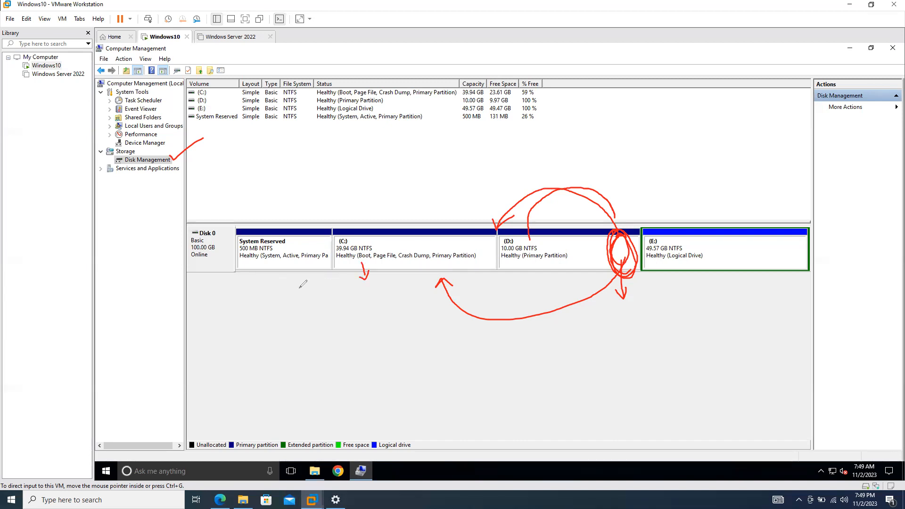
pyautogui.press('e')
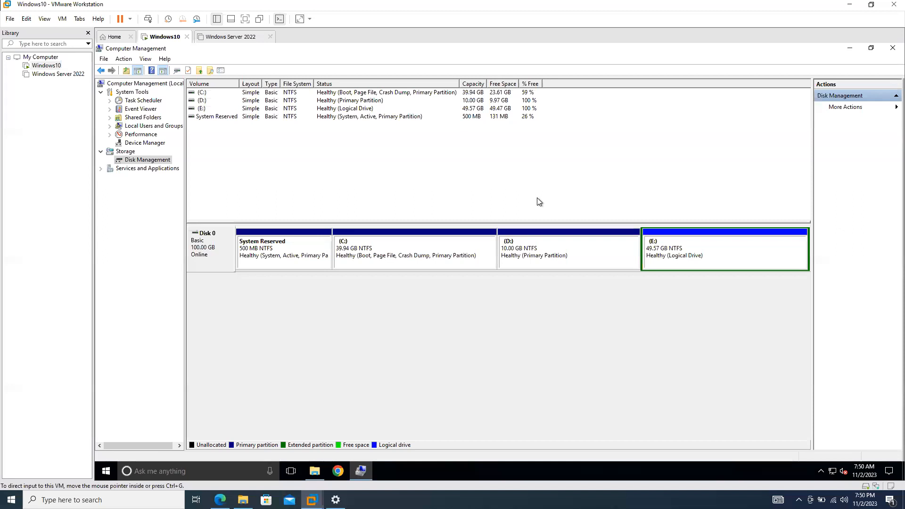
# - Delete the D: volume on Disk 0, accepting that all its data is erased
pyautogui.click(532, 248)
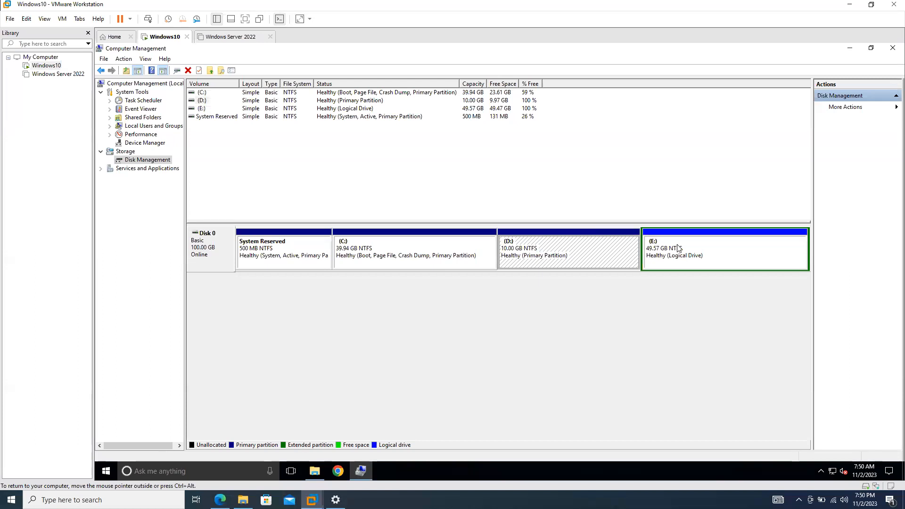
pyautogui.rightClick(555, 255)
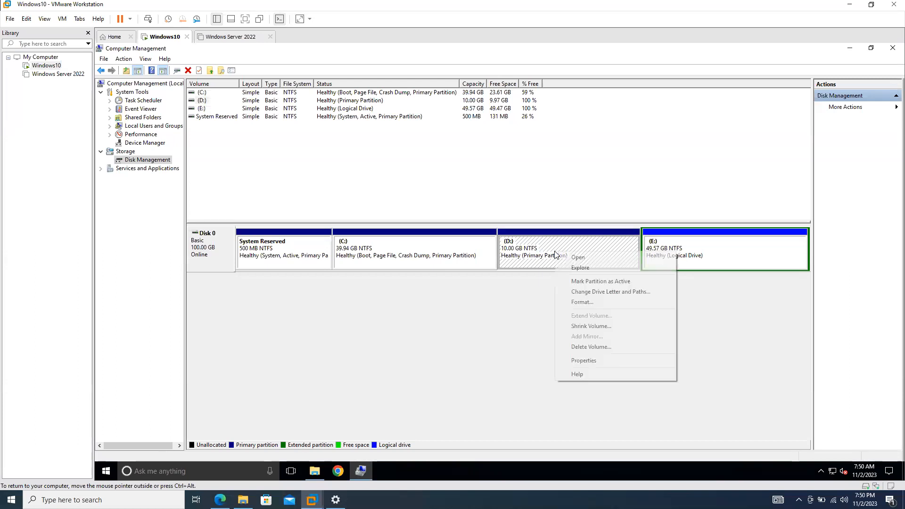
pyautogui.click(590, 347)
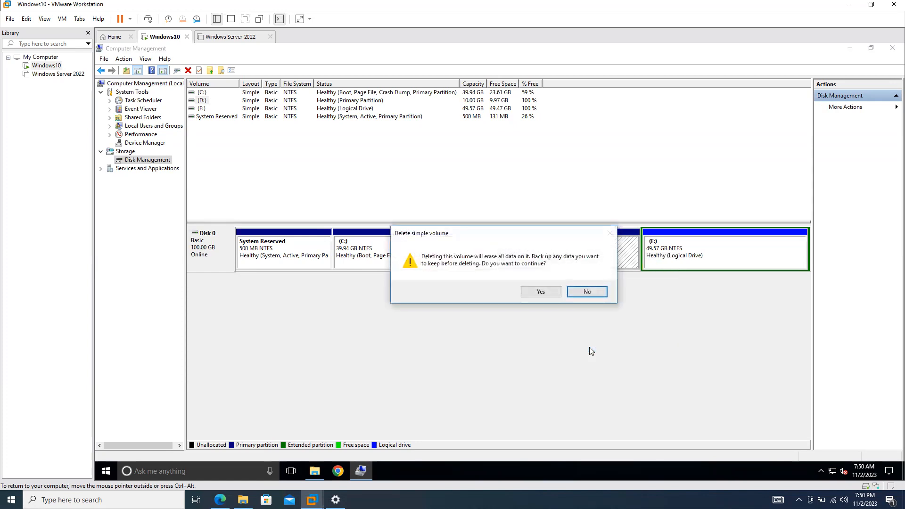
pyautogui.click(550, 293)
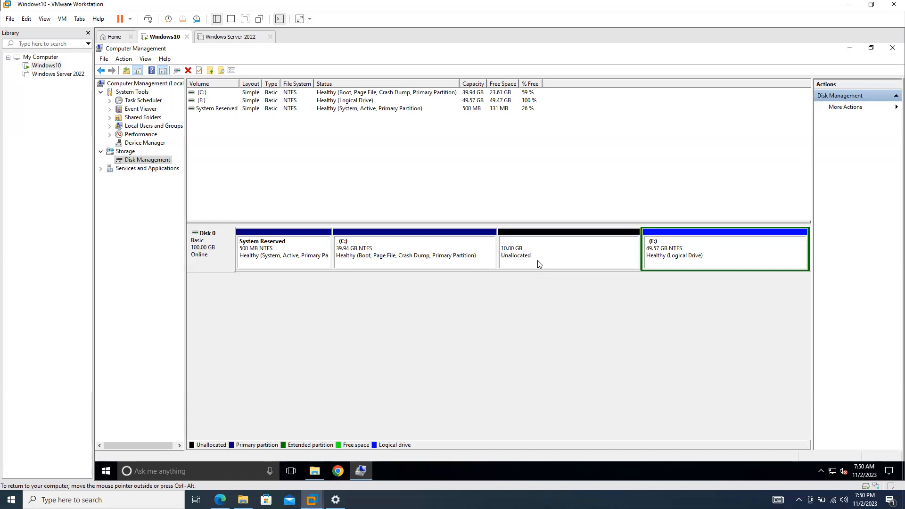
# - Extend the C: volume with all 10239 MB of the adjacent unallocated space on Disk 0
pyautogui.click(420, 248)
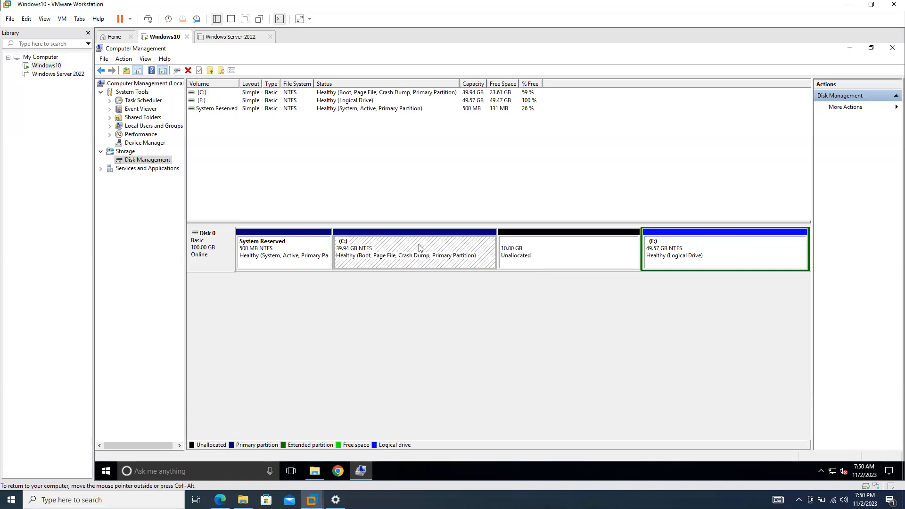
pyautogui.rightClick(421, 248)
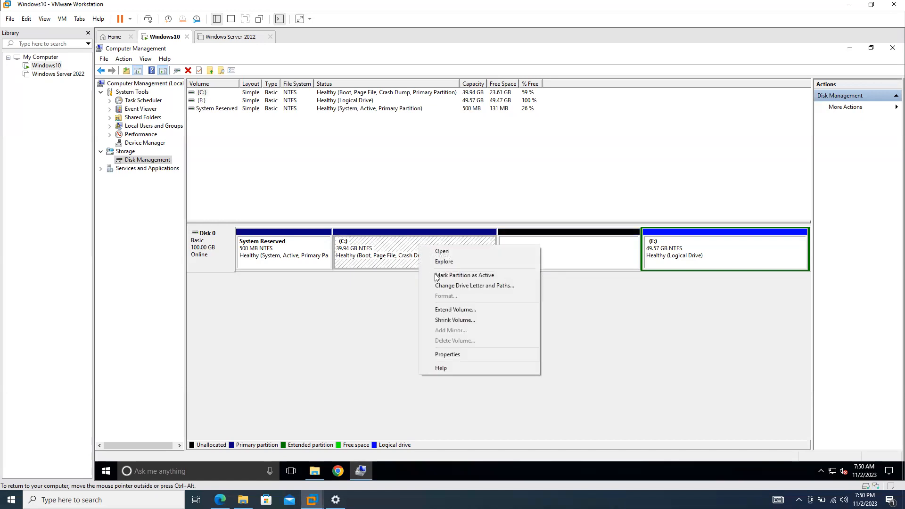
pyautogui.click(460, 311)
pyautogui.click(381, 273)
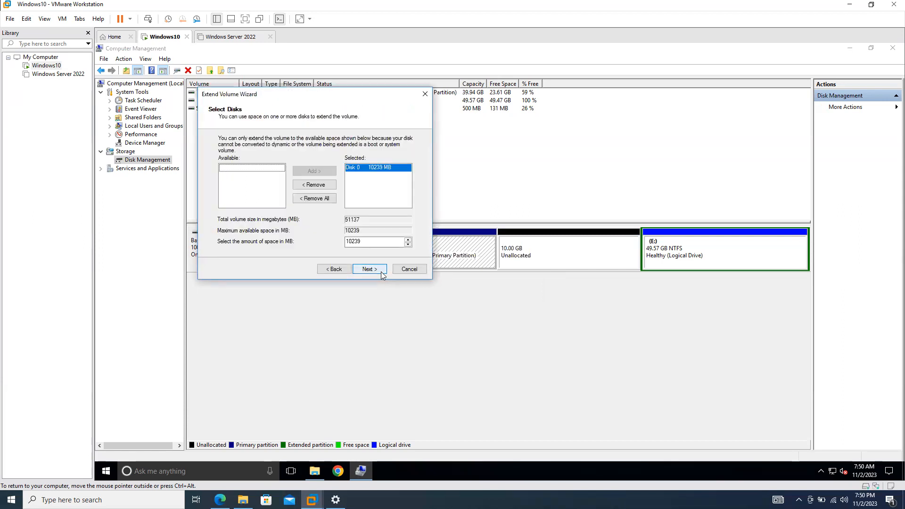
pyautogui.click(370, 269)
pyautogui.click(370, 269)
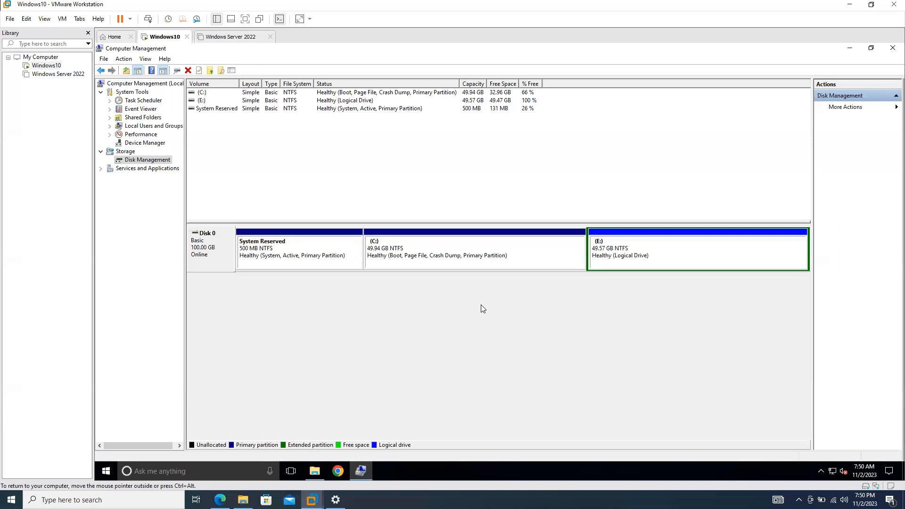
# - Delete the E: volume and the extended partition that contained it, leaving the space unallocated
pyautogui.hotkey('ctrl', 'alt')
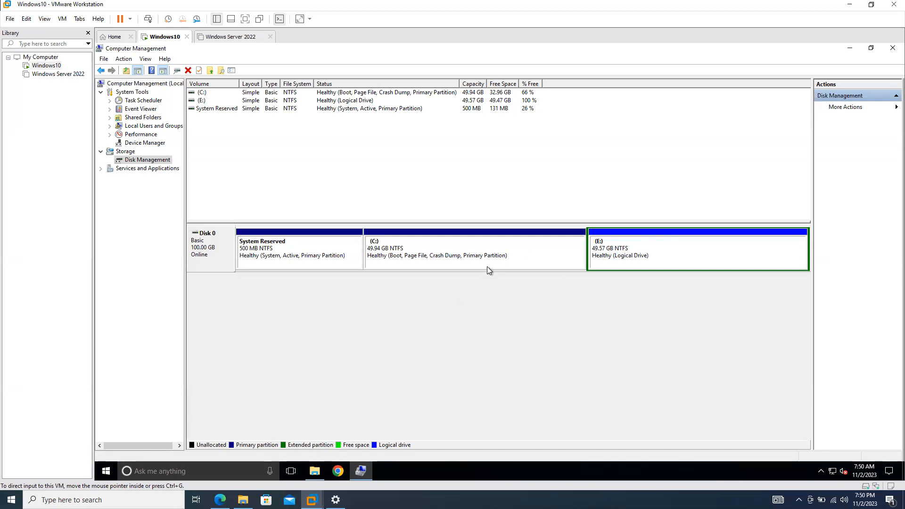
pyautogui.rightClick(652, 249)
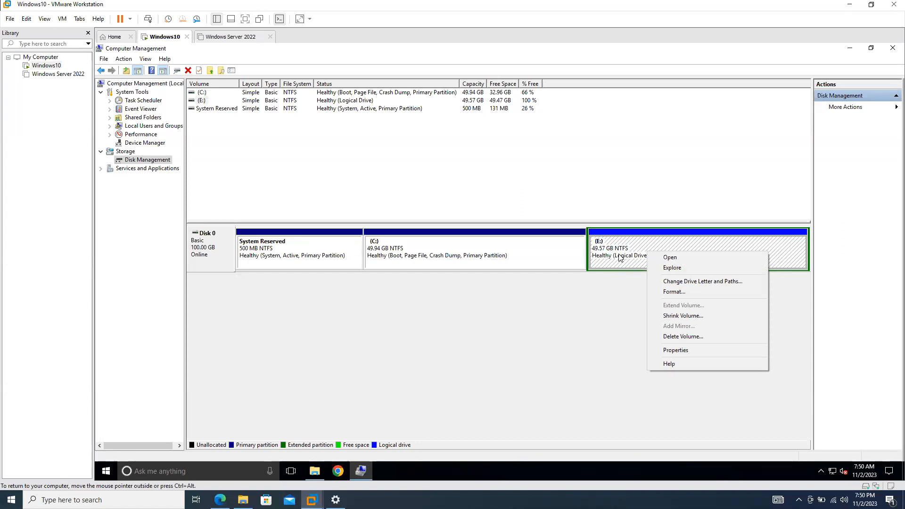
pyautogui.click(682, 337)
pyautogui.click(542, 291)
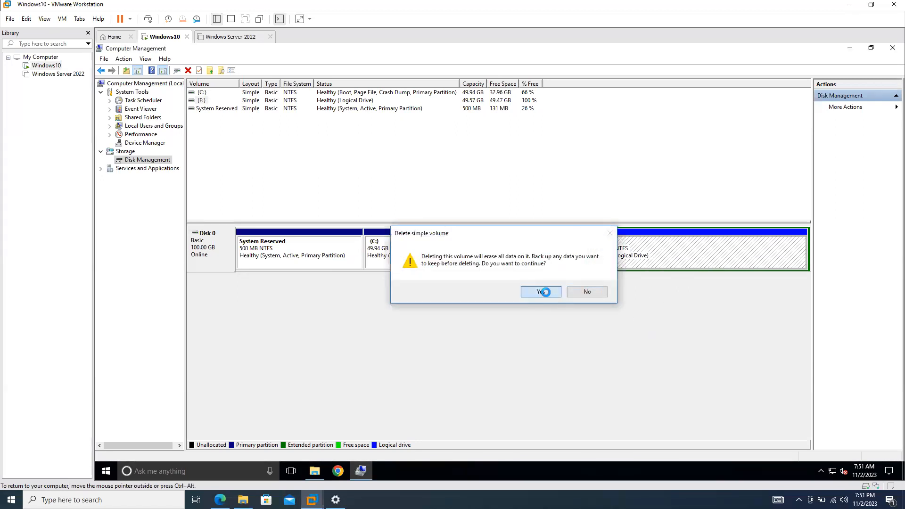
pyautogui.rightClick(626, 255)
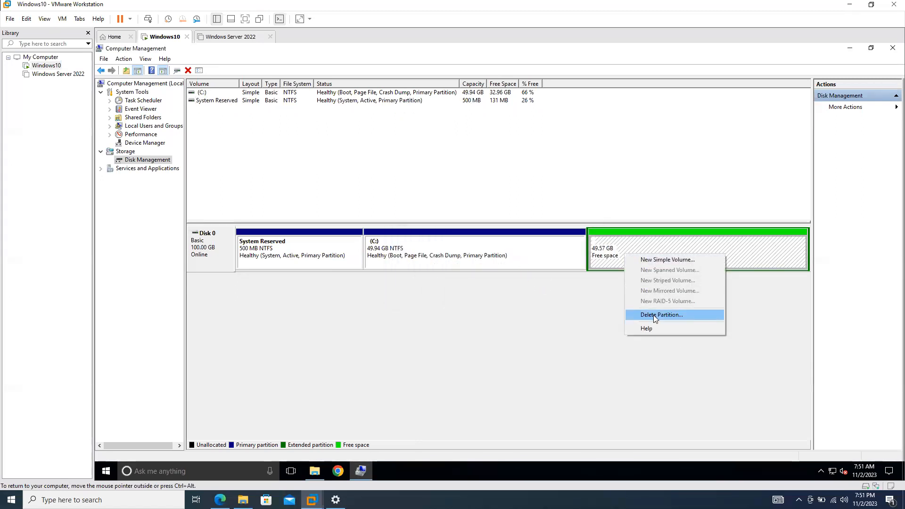
pyautogui.click(653, 315)
pyautogui.click(538, 292)
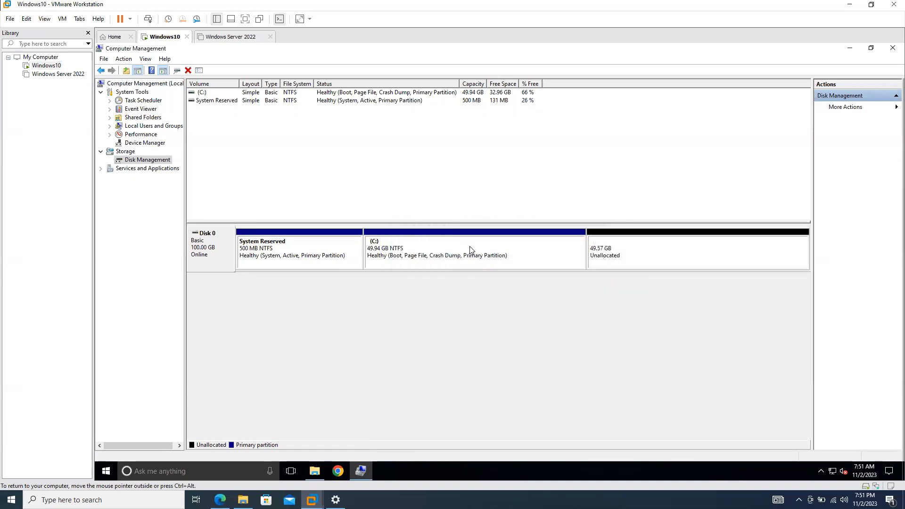
# - Extend the C: volume with all of the remaining unallocated space on Disk 0
pyautogui.rightClick(471, 250)
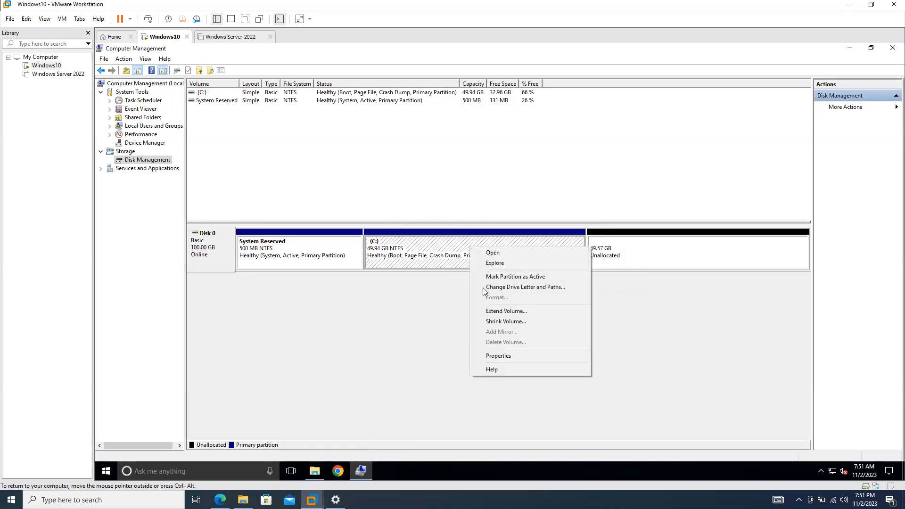
pyautogui.click(509, 313)
pyautogui.click(368, 272)
pyautogui.click(367, 272)
pyautogui.click(367, 272)
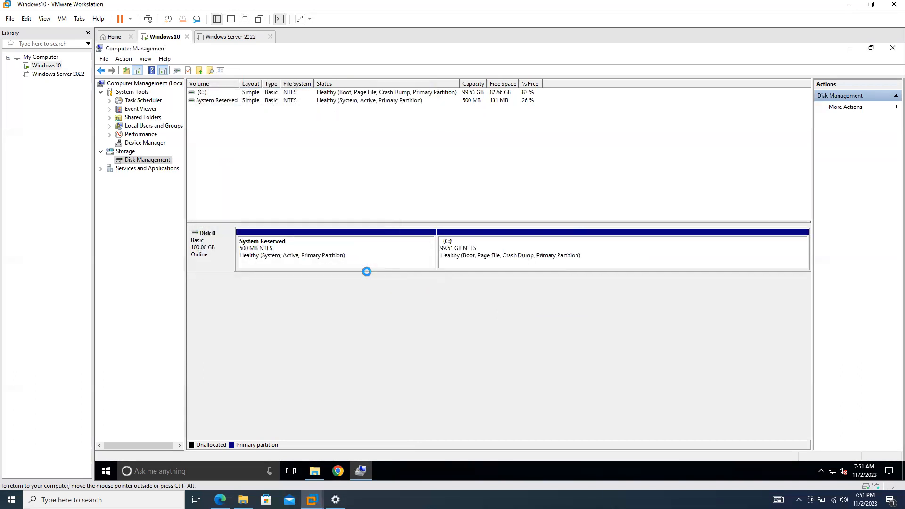
# - Switch to the Paint canvas and review the topic list on the Windows 10 Disk Management poster
pyautogui.moveTo(471, 2)
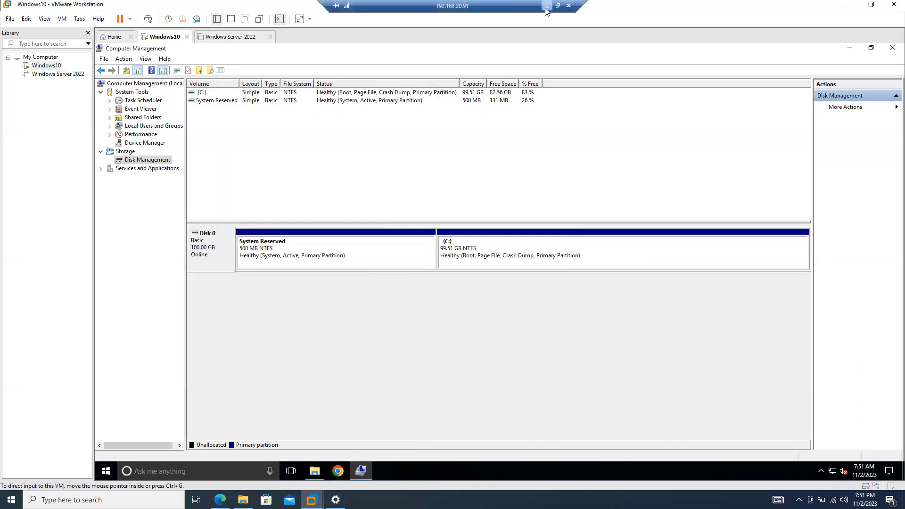
pyautogui.click(545, 7)
pyautogui.click(646, 273)
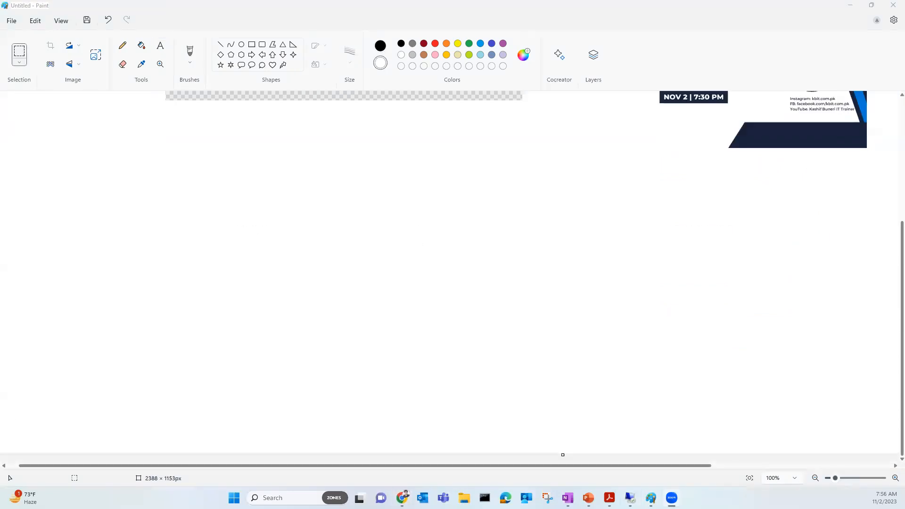
pyautogui.scroll(3, 596, 233)
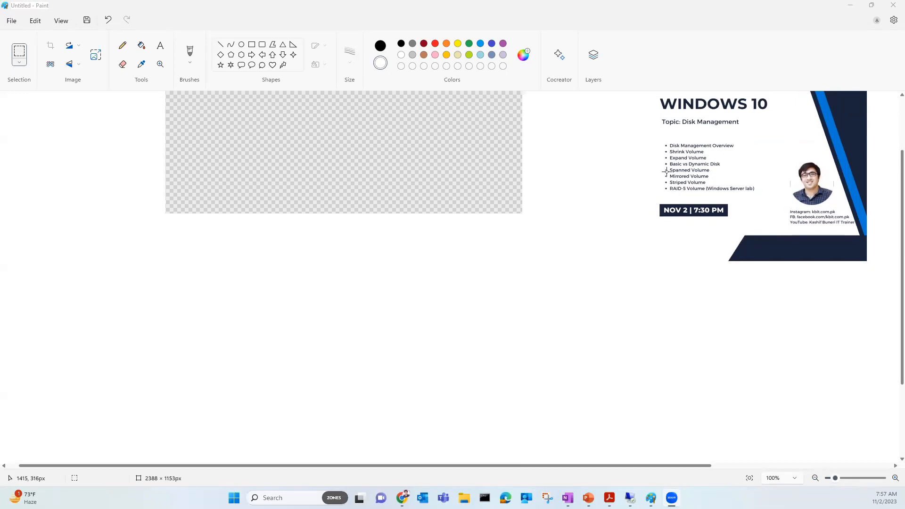
pyautogui.scroll(-3, 170, 99)
# - Add the heading "Basic vs Dynamic Disk" below the poster, widen its text box to one line, and shift it slightly up and left
pyautogui.click(160, 46)
pyautogui.click(248, 167)
pyautogui.moveTo(247, 168); pyautogui.dragTo(335, 183)
pyautogui.write('Basi')
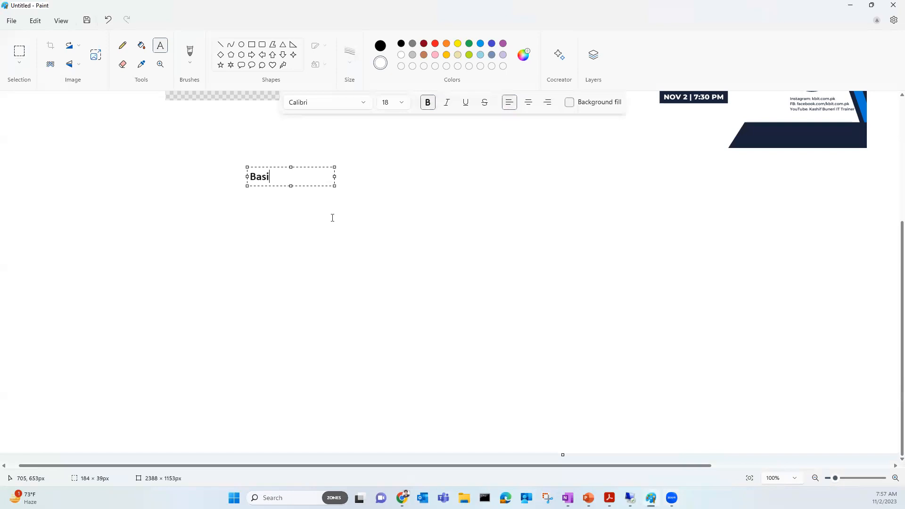
pyautogui.write('c vs Dynamic Disk')
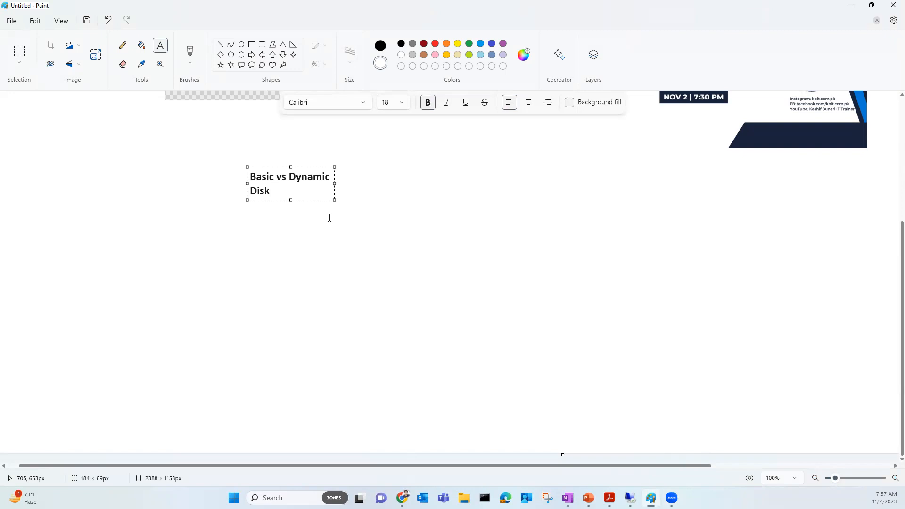
pyautogui.moveTo(334, 200); pyautogui.dragTo(457, 218)
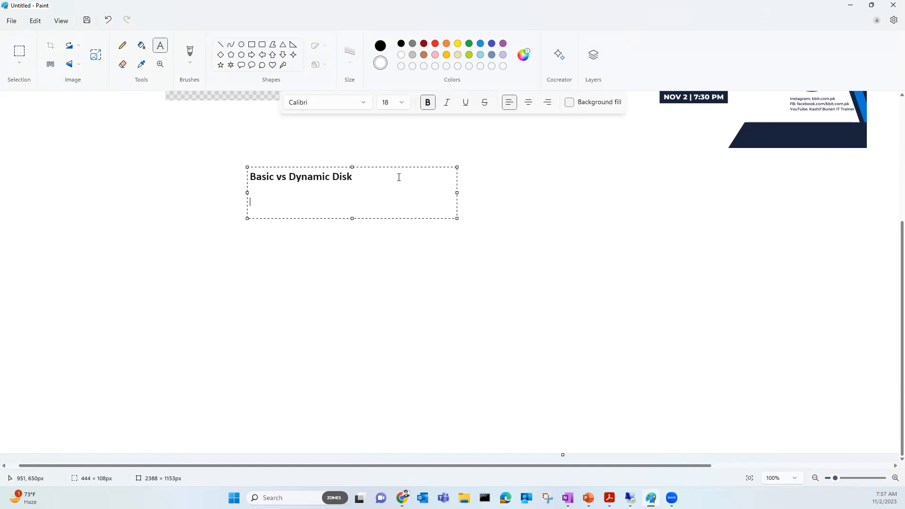
pyautogui.press('Return')
pyautogui.moveTo(401, 168); pyautogui.dragTo(382, 162)
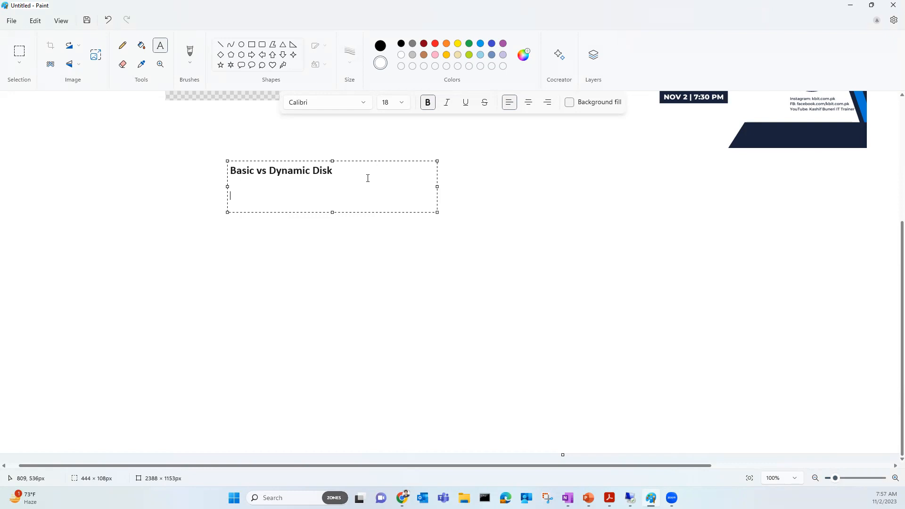
# - Switch to the remote Windows10 session and check the conversion options available for the basic Disk 0
pyautogui.click(630, 498)
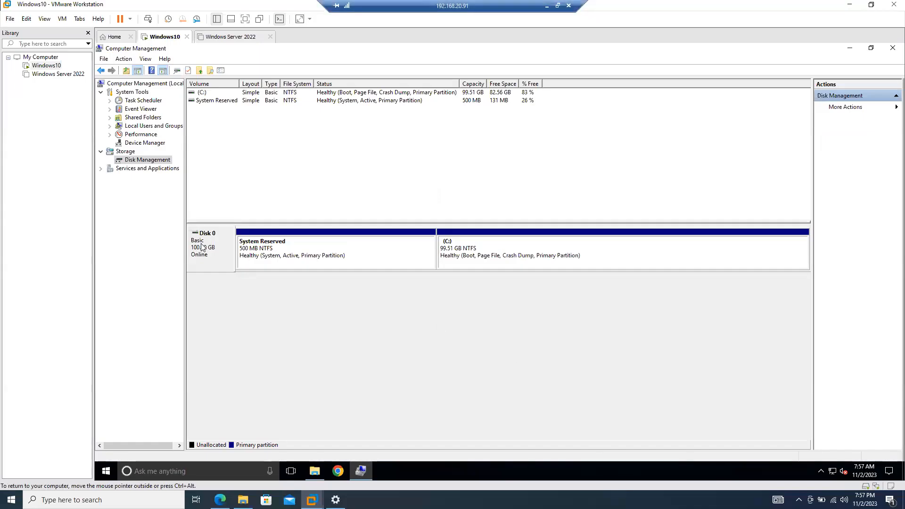
pyautogui.rightClick(217, 245)
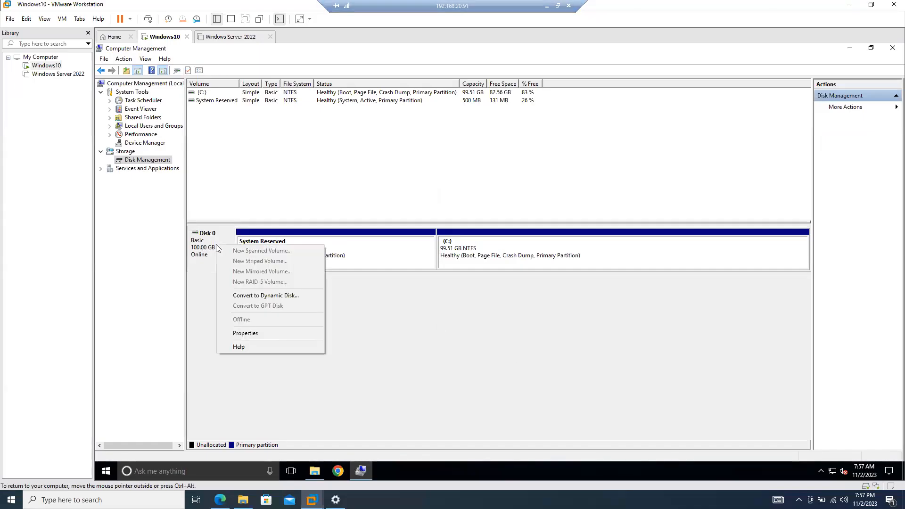
pyautogui.click(356, 304)
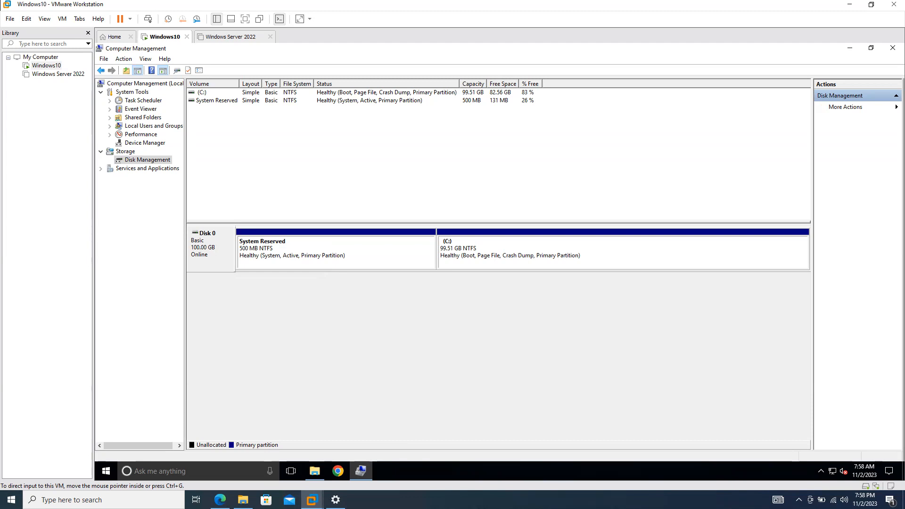
# - Switch to the Chrome image results for "basic vs dynamic disk", maximize the window and read the Difference Between comparison table
pyautogui.click(552, 6)
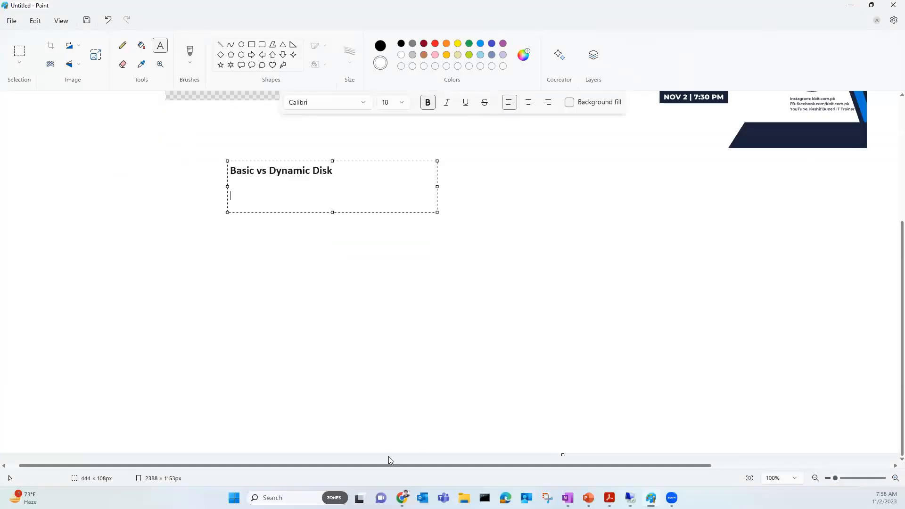
pyautogui.click(402, 498)
pyautogui.moveTo(0, 136); pyautogui.dragTo(255, 126)
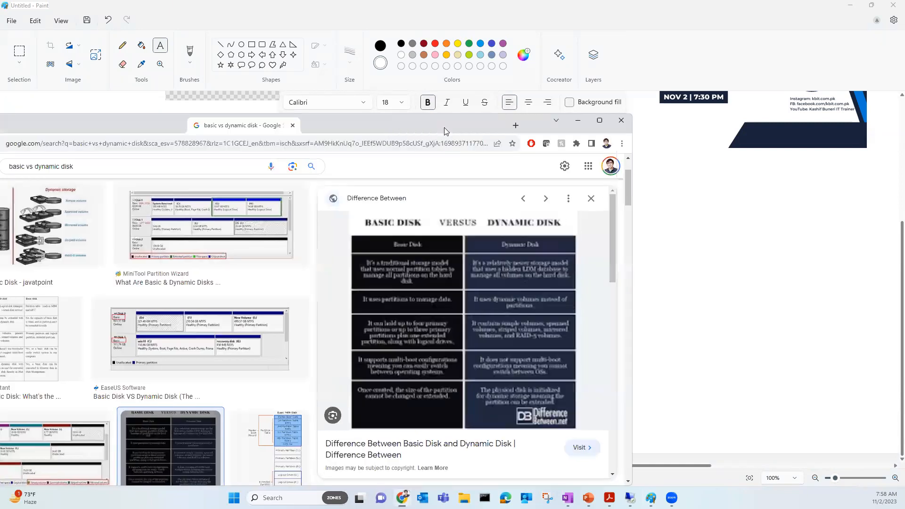
pyautogui.doubleClick(471, 123)
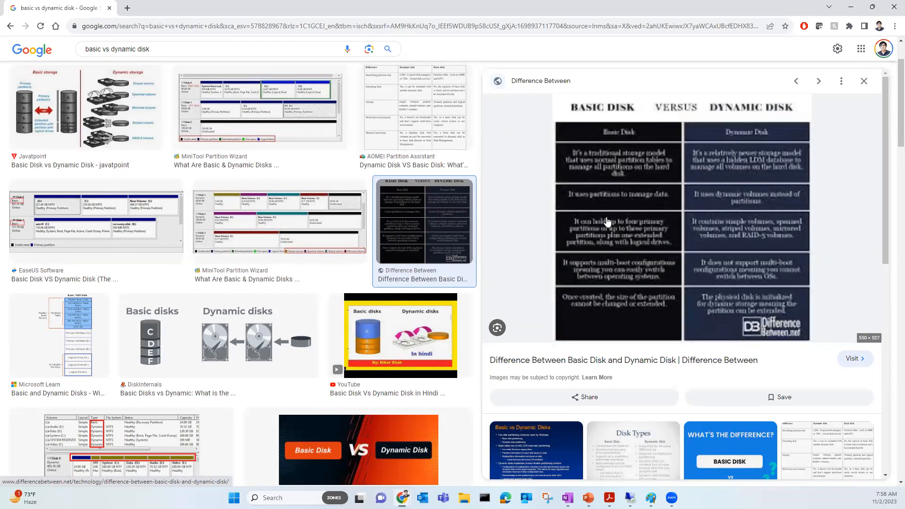
pyautogui.scroll(-1, 514, 233)
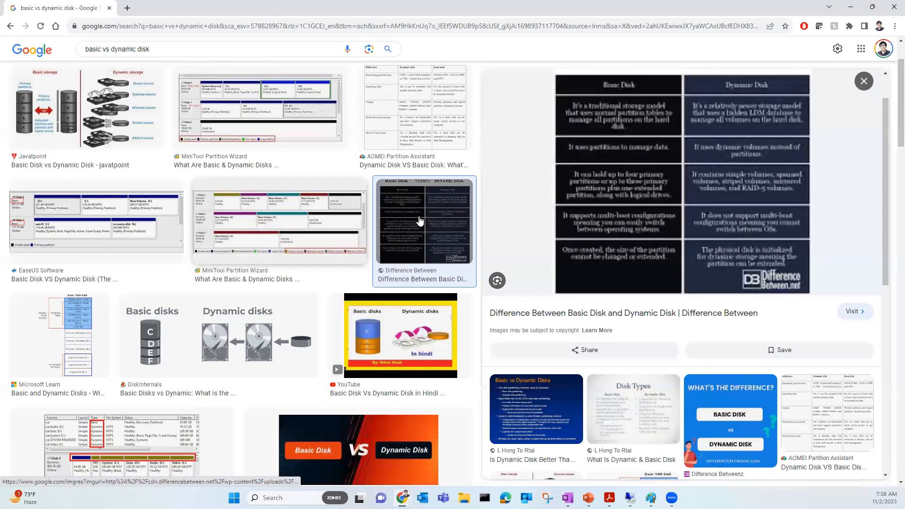
pyautogui.click(418, 208)
pyautogui.scroll(-3, 595, 215)
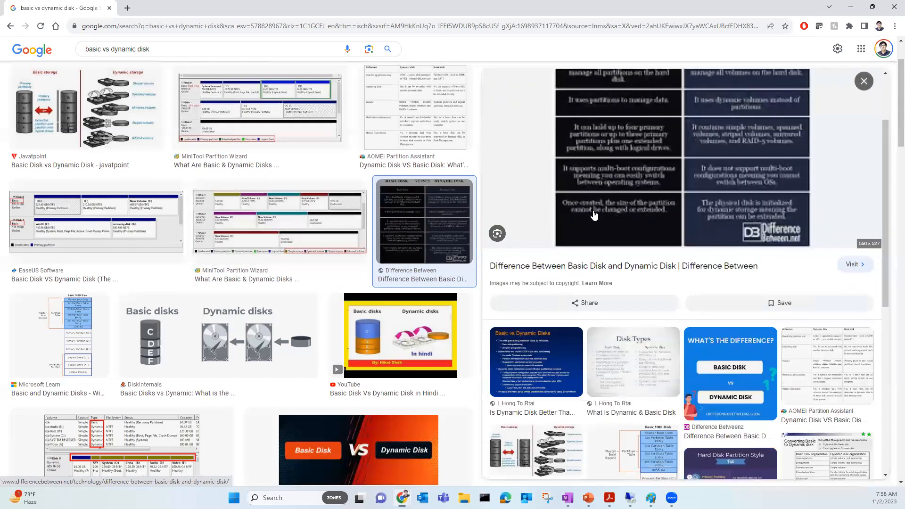